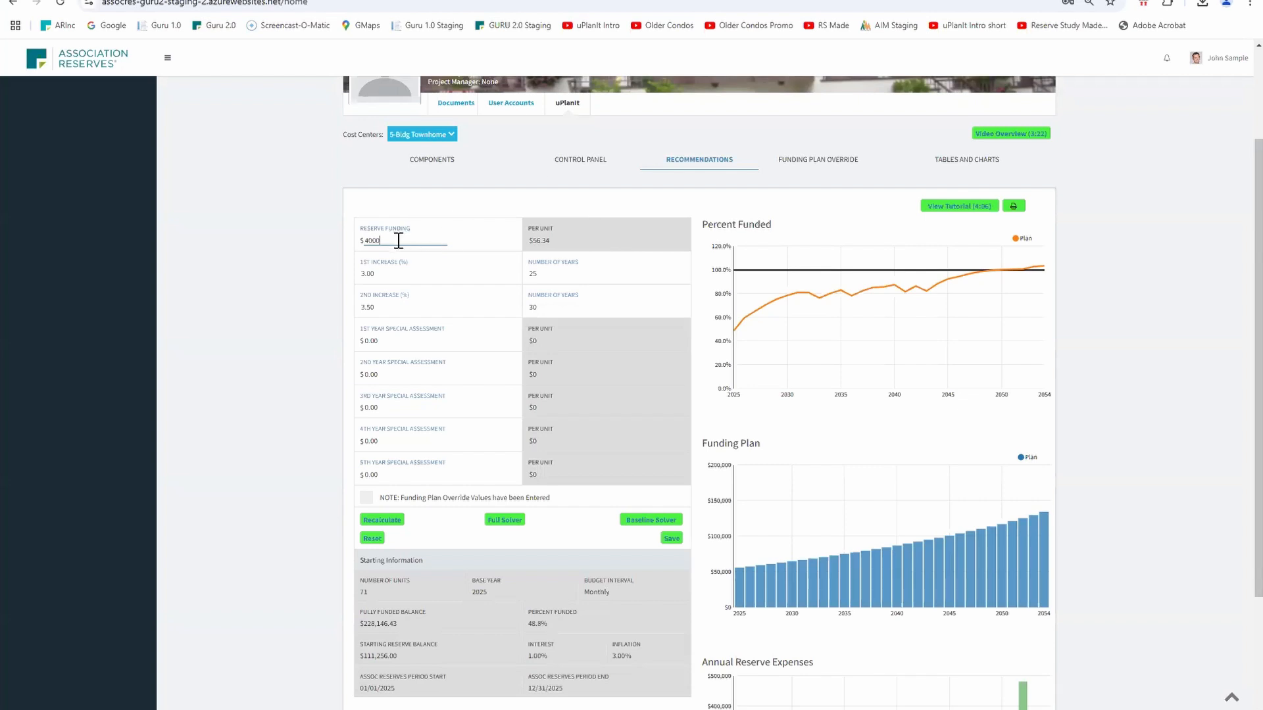
Recalculate the funding plan with a reserve funding of $4,000
key(Tab)
click(382, 520)
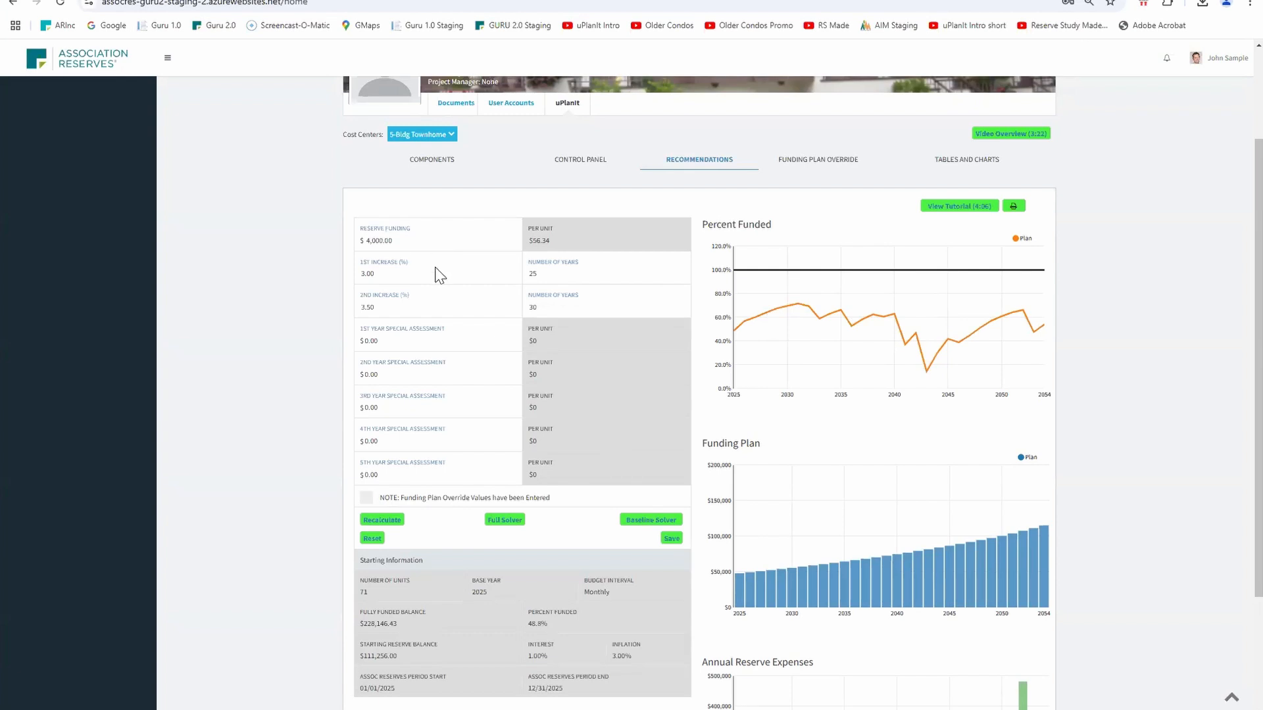
Run the Full Solver and then the Baseline Solver to generate funding plans
click(658, 525)
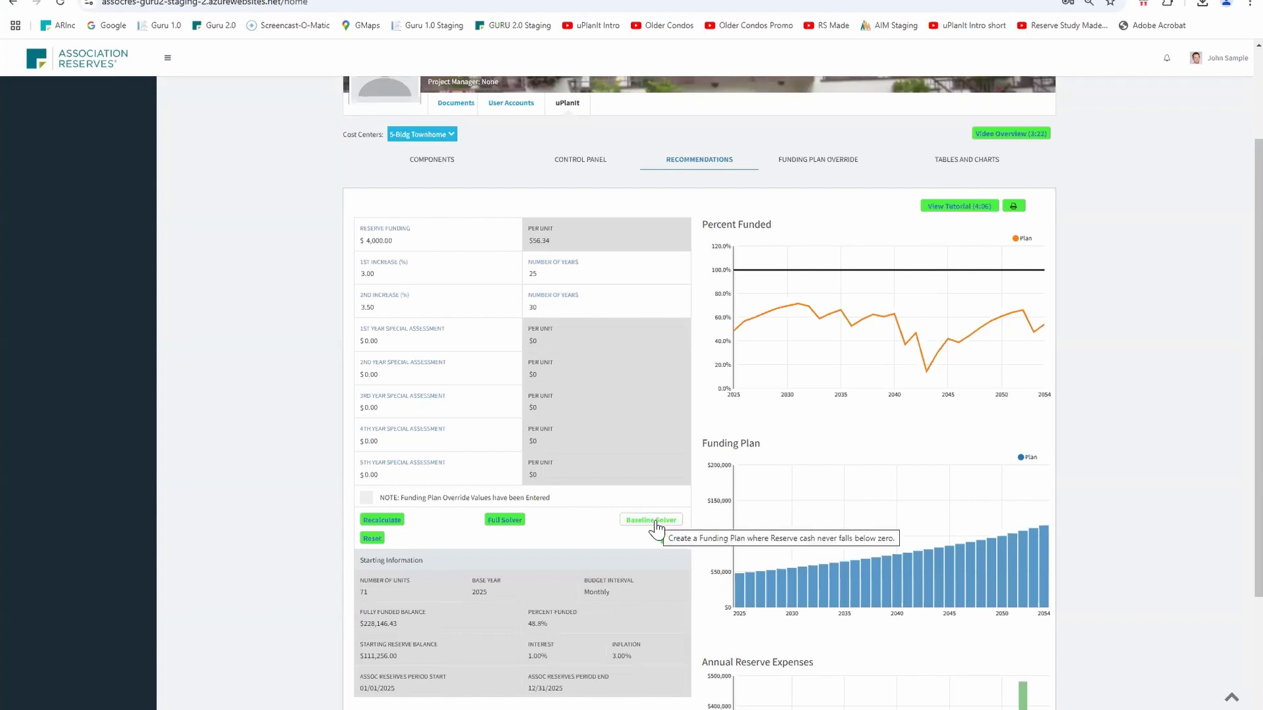
click(510, 521)
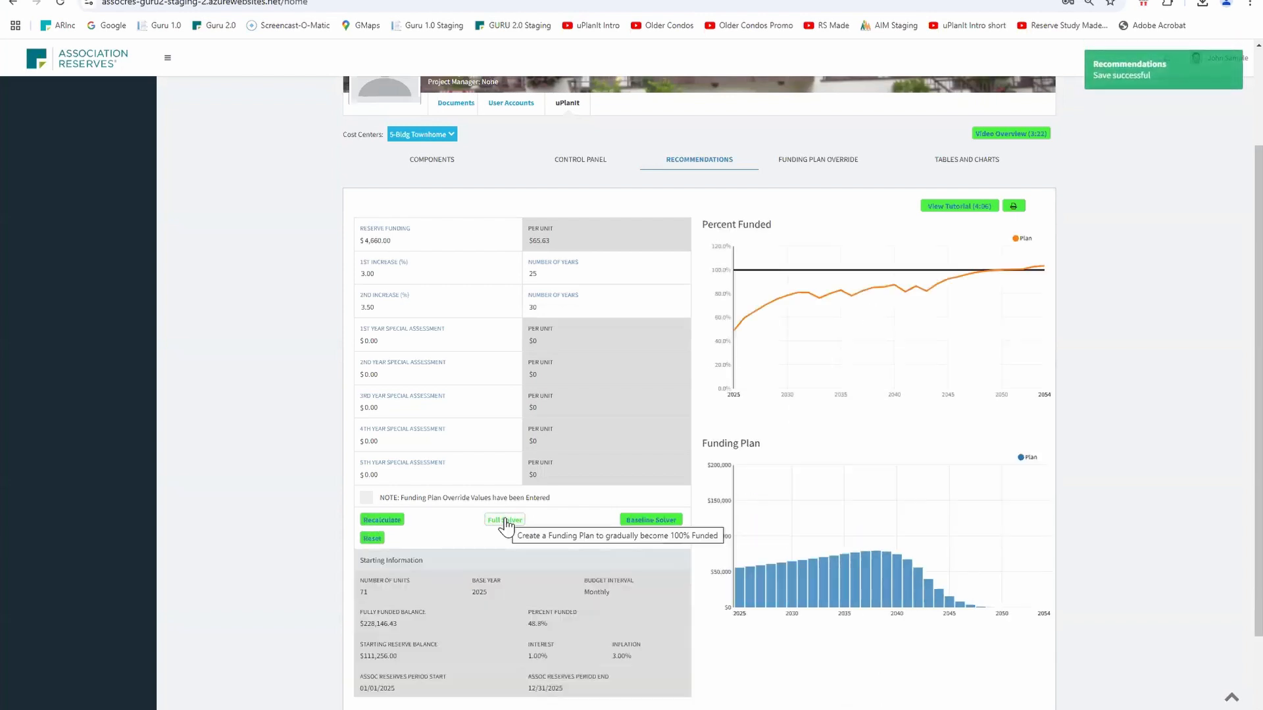
click(646, 523)
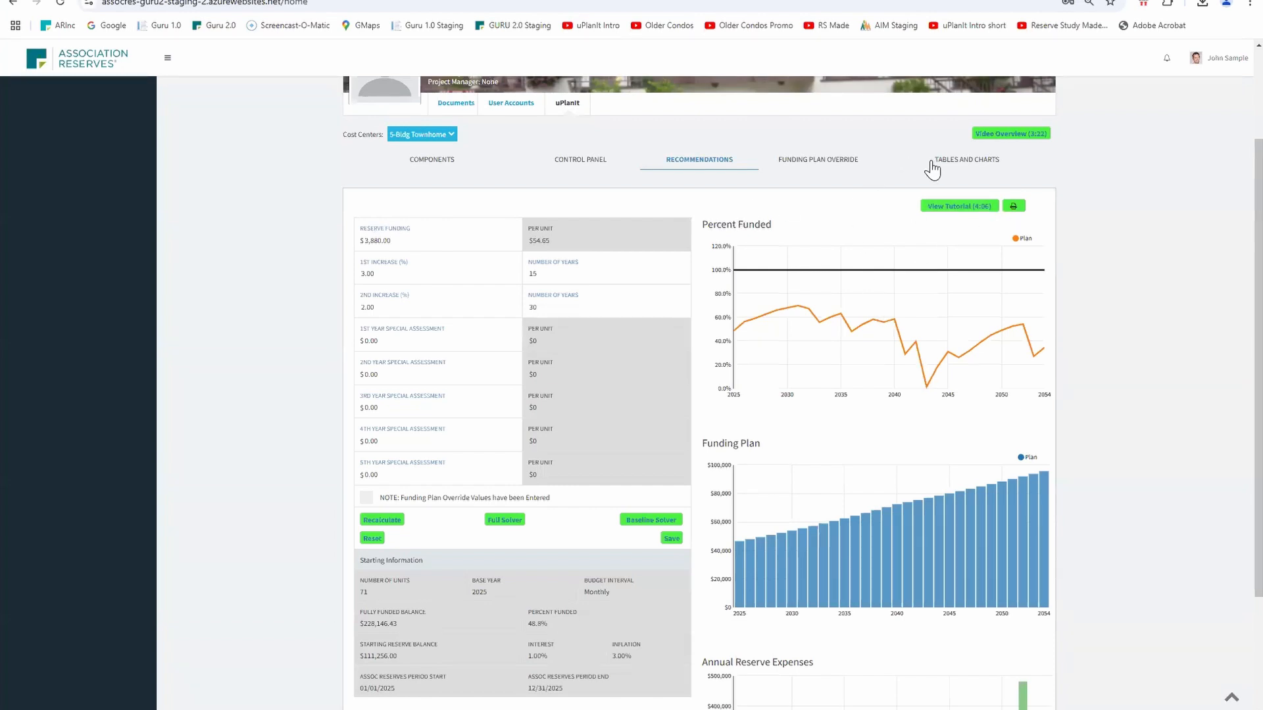
Open the tables and charts and display the 30 - yr Summary (Standard) report
click(968, 161)
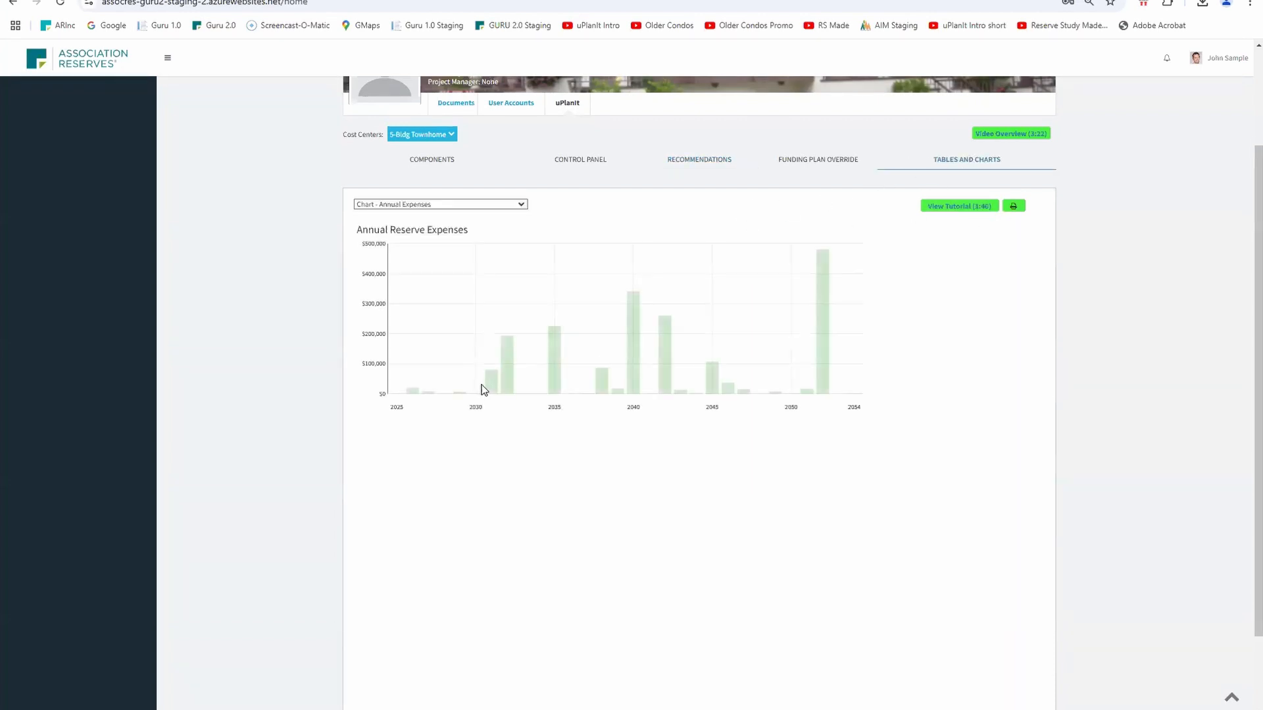
click(524, 204)
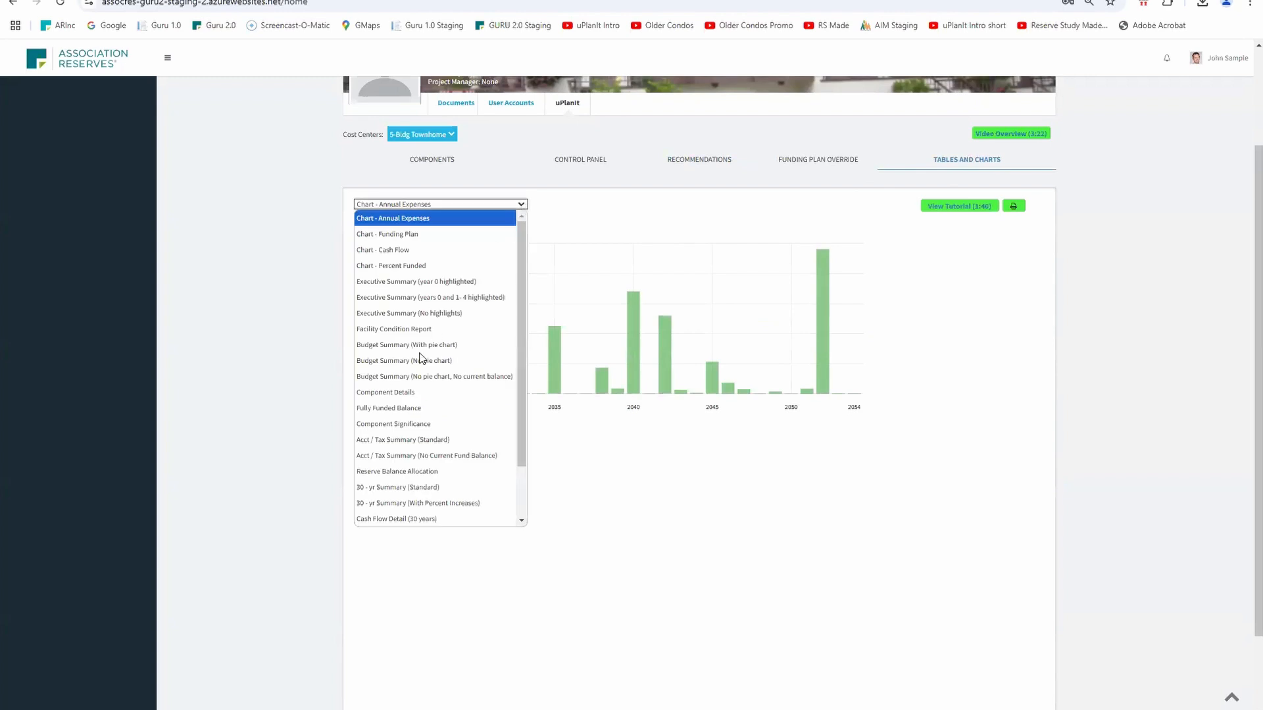
click(396, 487)
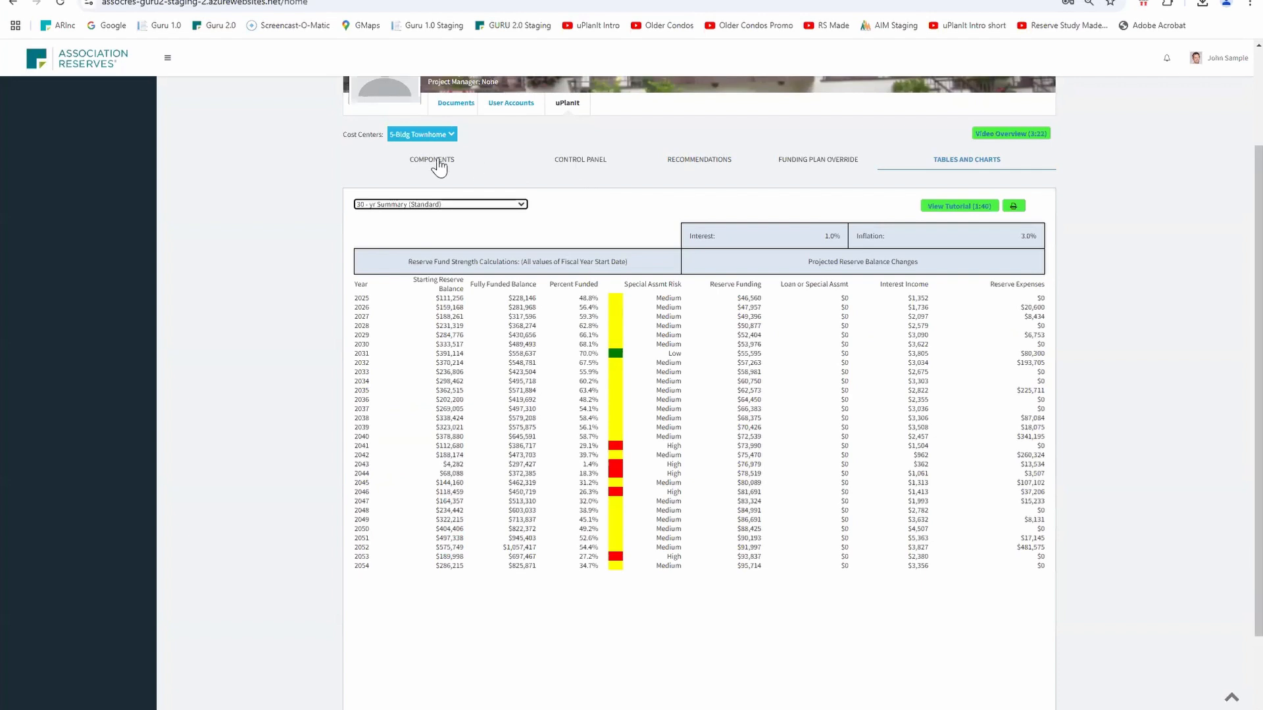
Set the control panel's starting balance to $91,256.00 and save the change
click(683, 169)
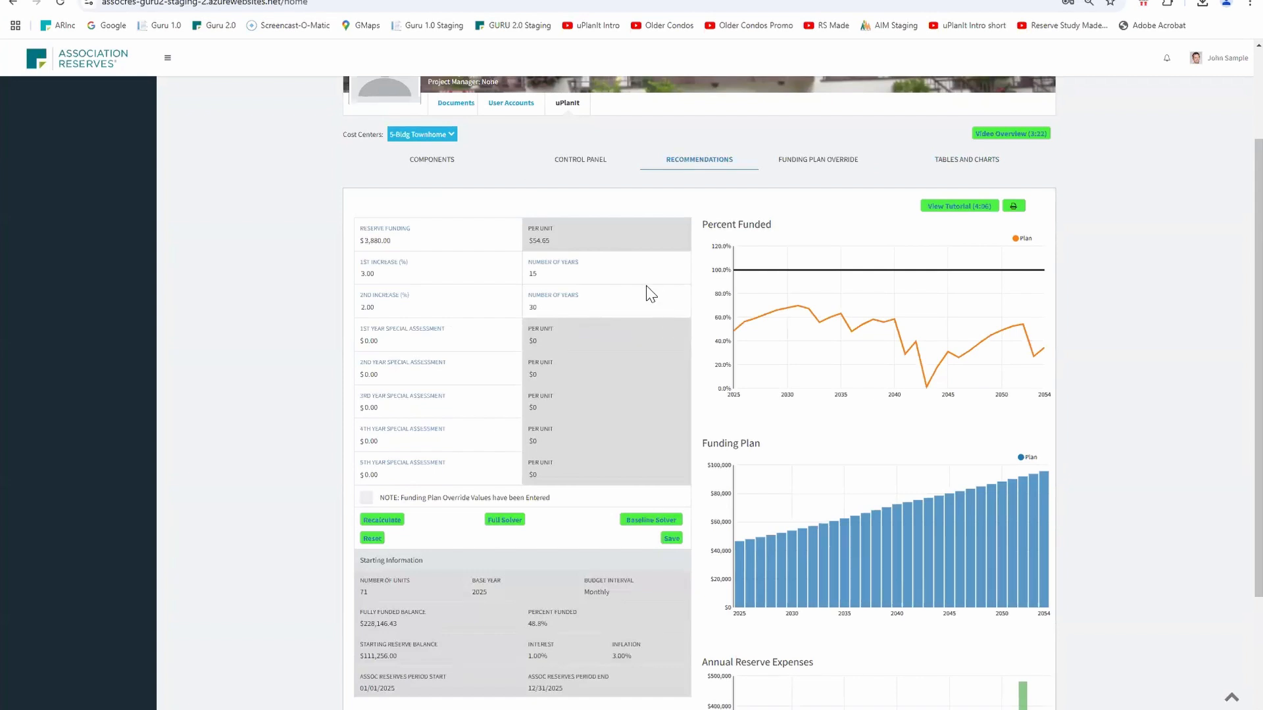
click(594, 162)
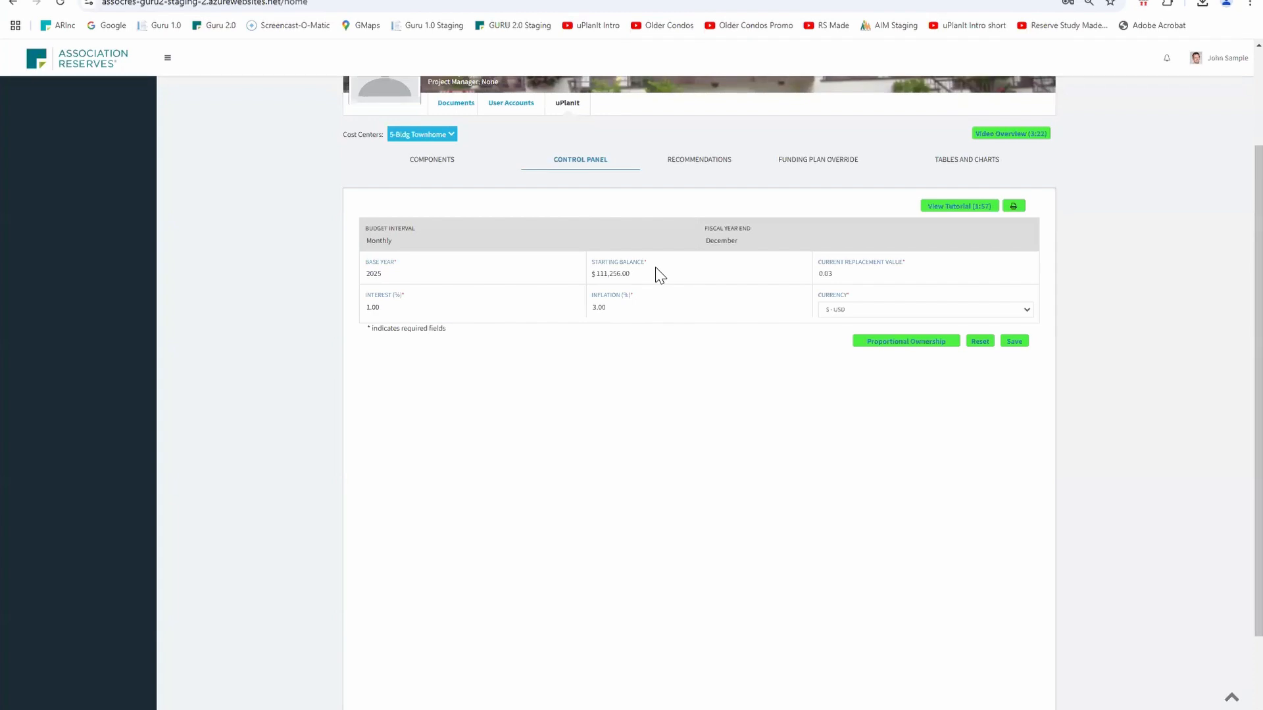
click(603, 275)
key(BackSpace)
key(BackSpace)
text(9)
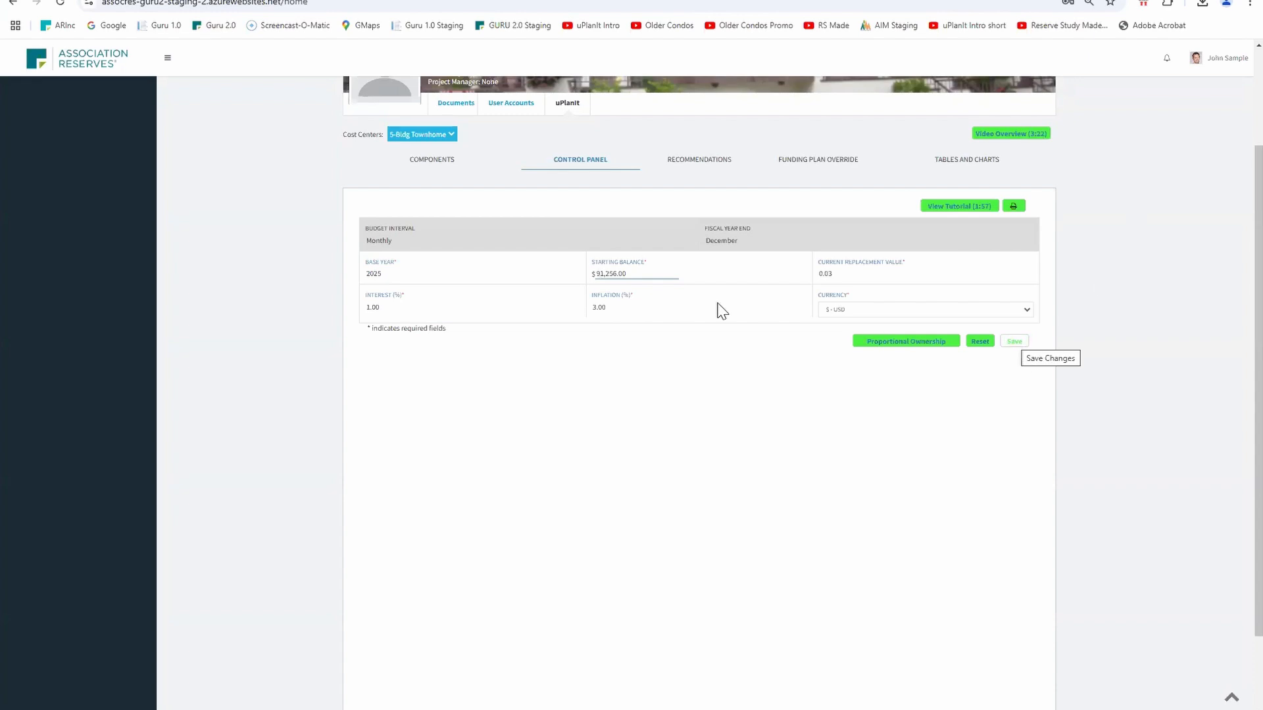
click(1013, 345)
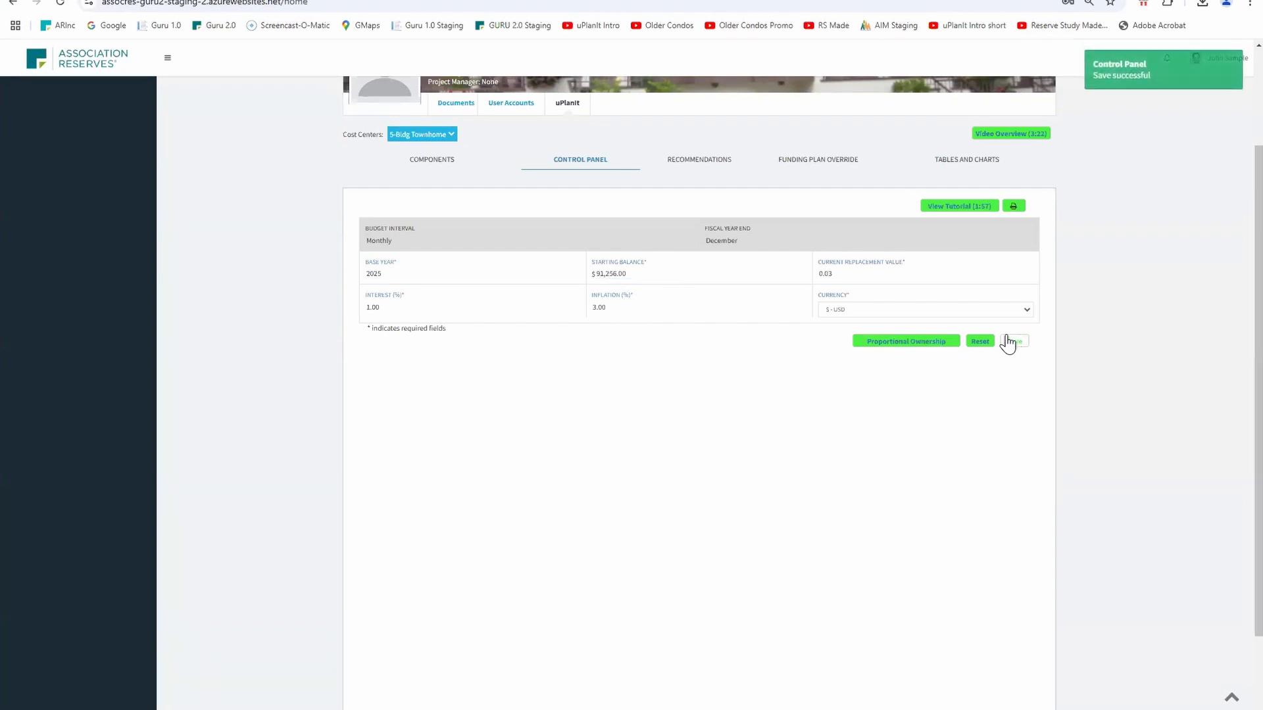
Display the 30 - yr Summary (Standard) report again to review the new balance's effect
click(698, 164)
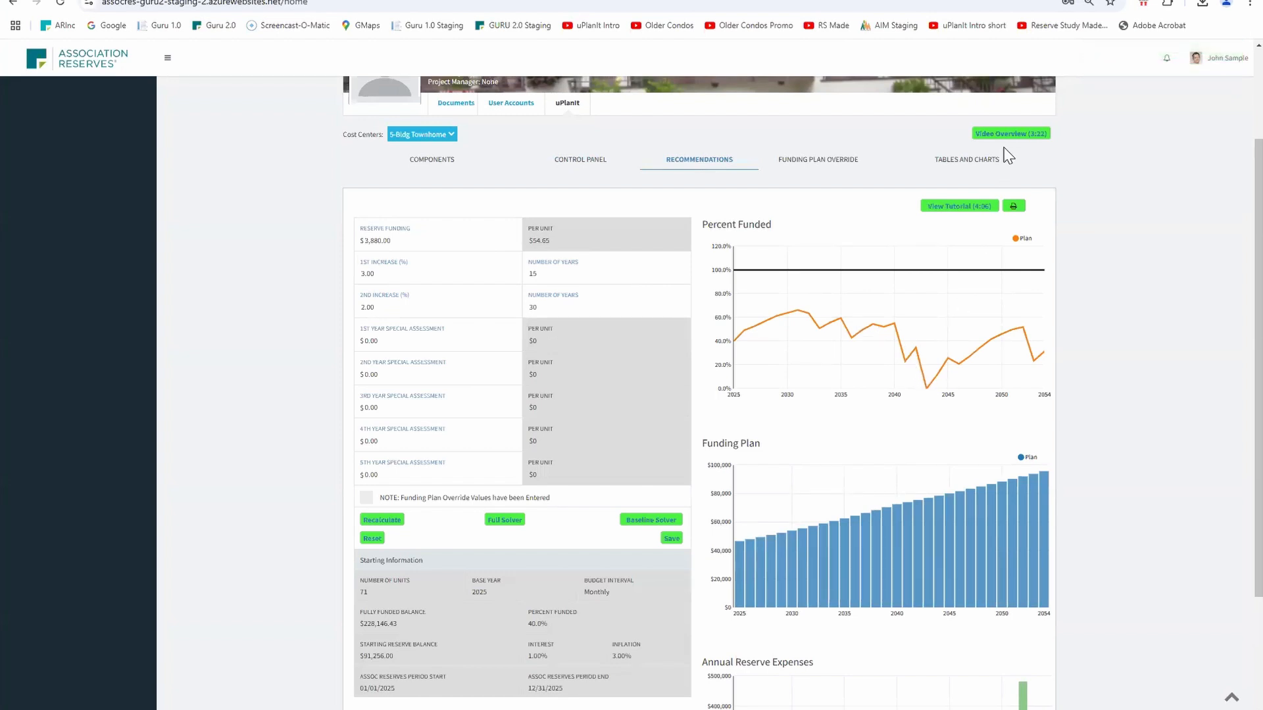
click(965, 162)
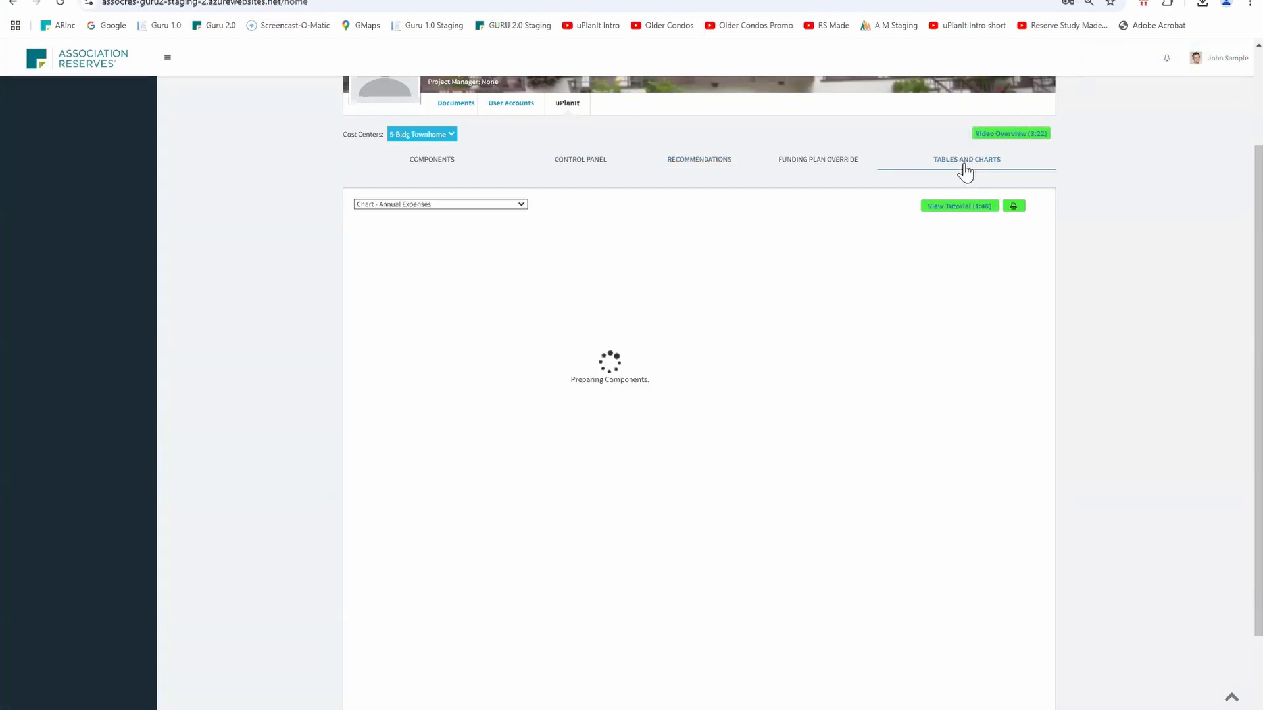
click(521, 204)
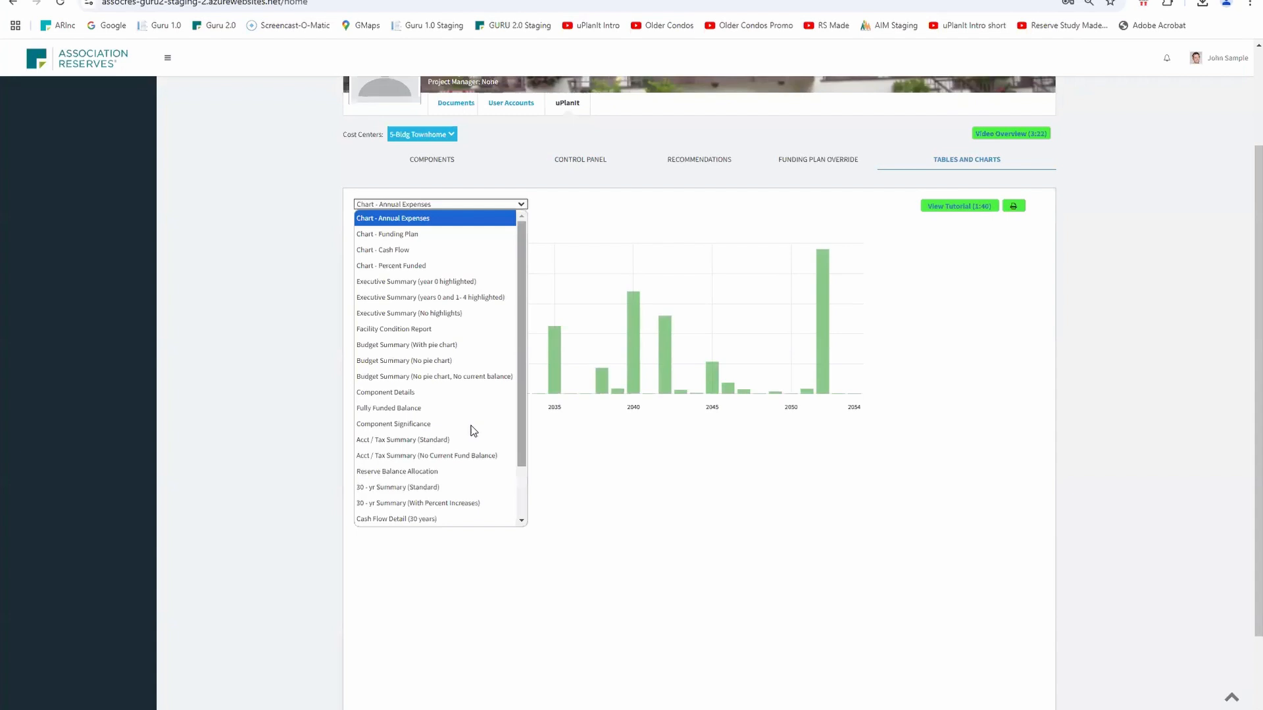
click(430, 486)
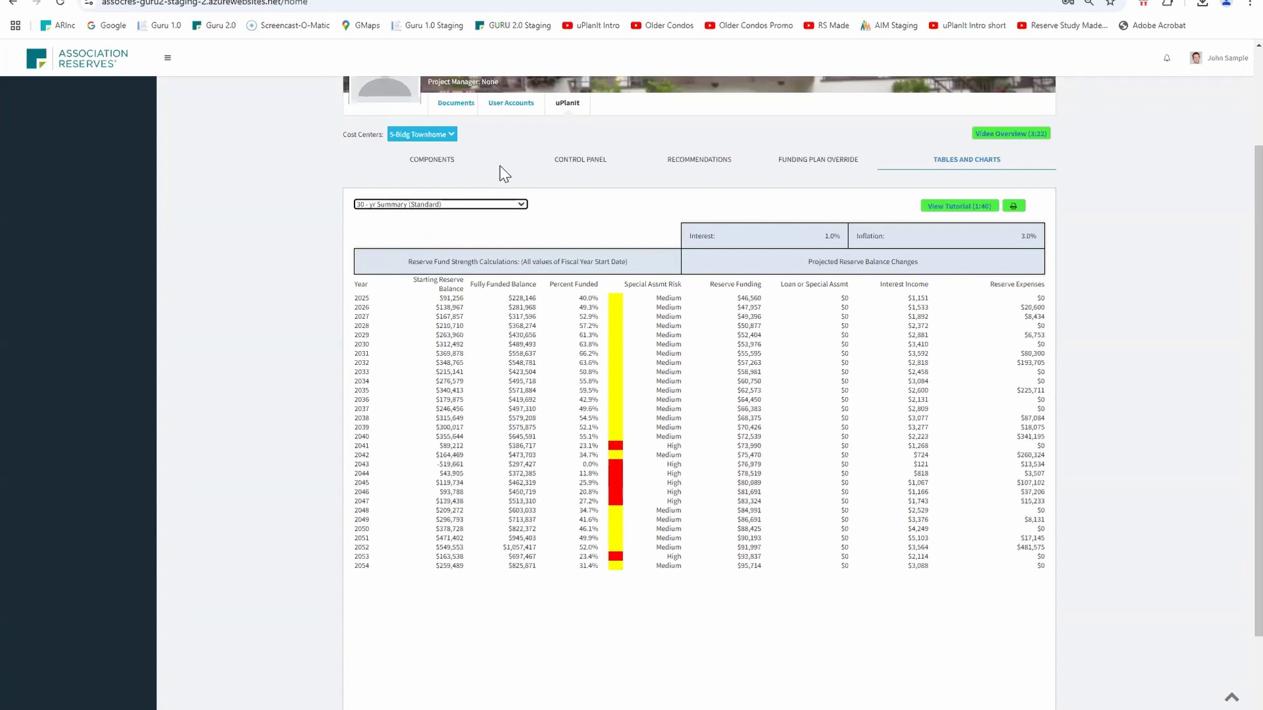
Set the recommended reserve funding to $2,750 and recalculate the plan
click(684, 166)
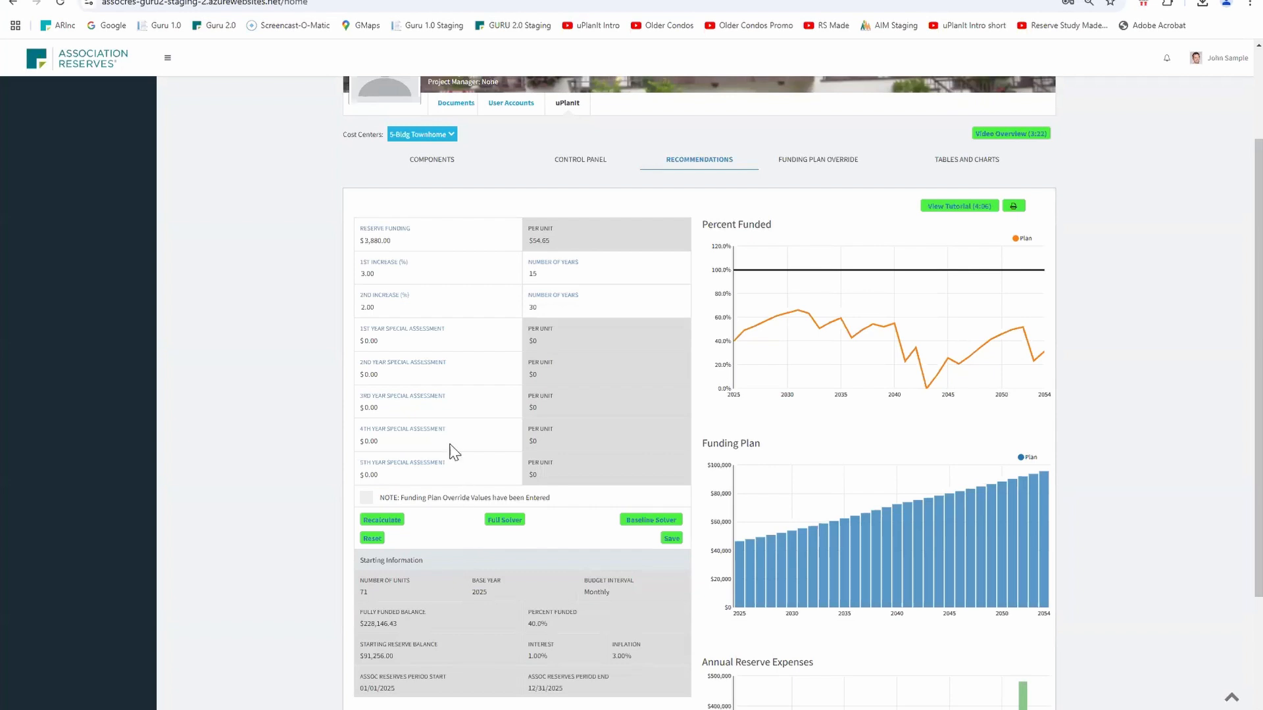
click(394, 240)
key(BackSpace)
key(BackSpace)
key(BackSpace)
text(2750)
key(Tab)
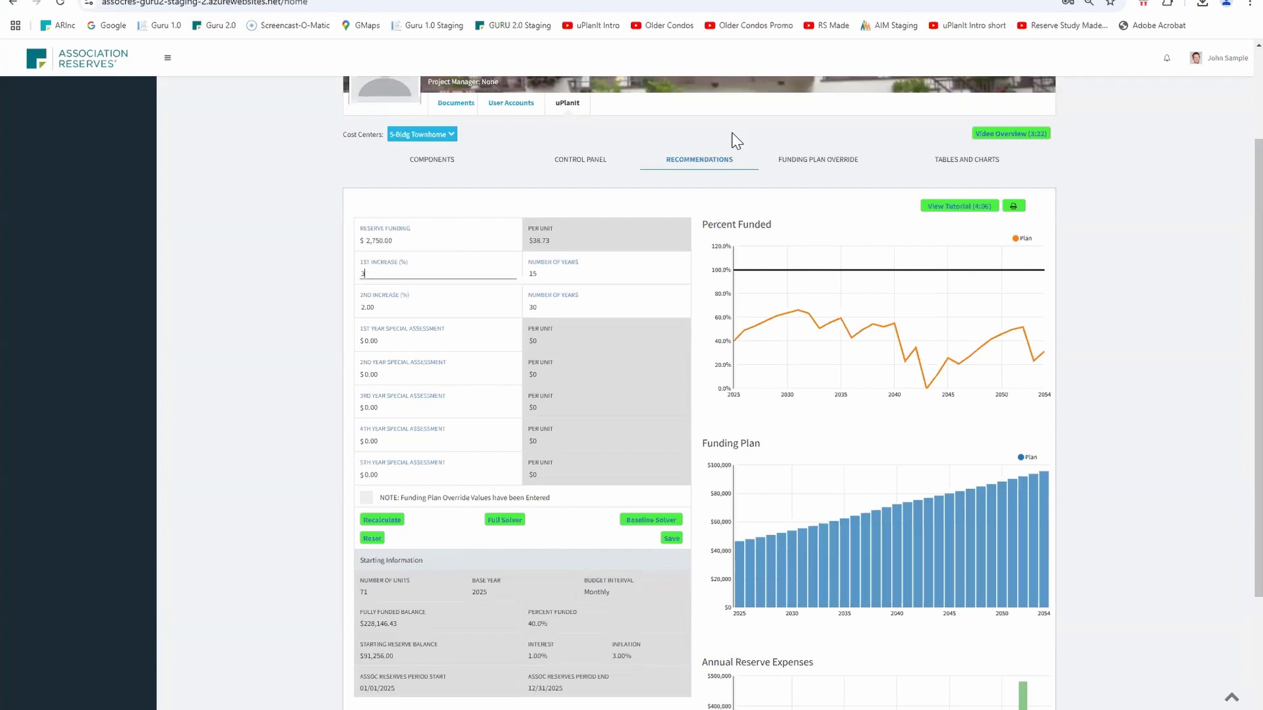
click(380, 523)
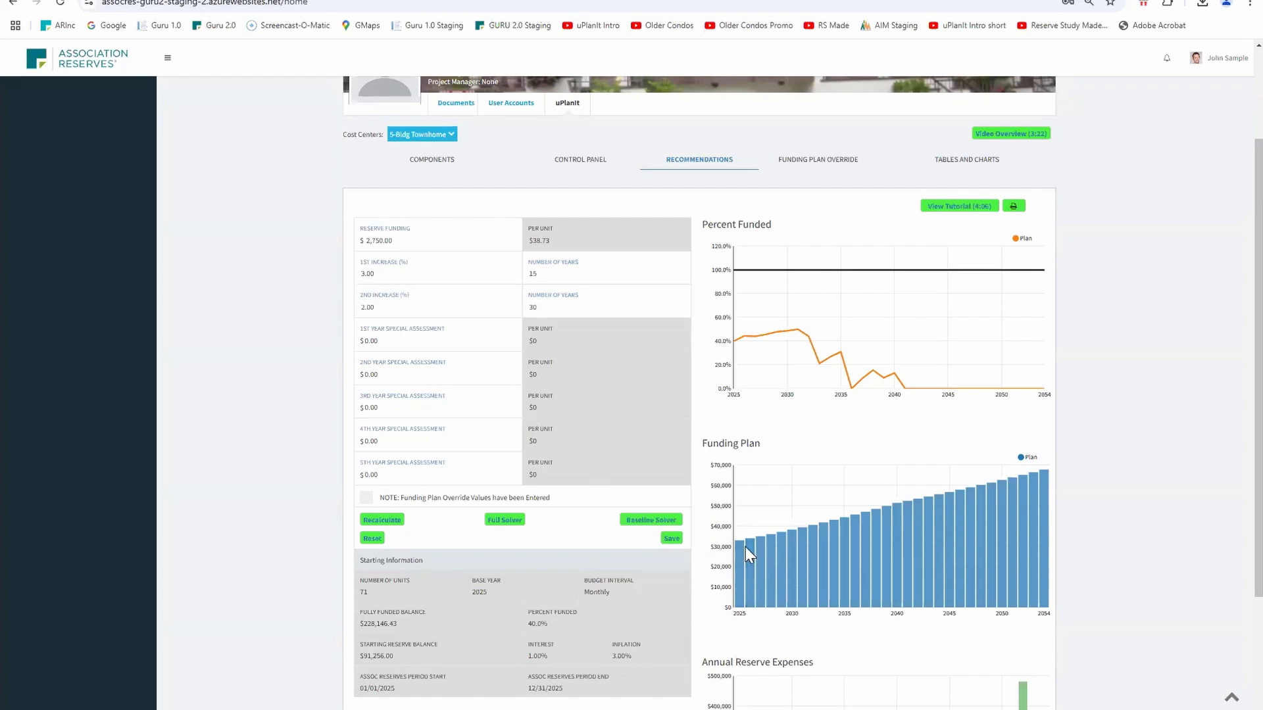
Set the 1st increase to 10% for 4 years and the 2nd increase to 3%, then recalculate
click(395, 273)
text(10)
key(Tab)
text(4)
key(Tab)
key(BackSpace)
text(3)
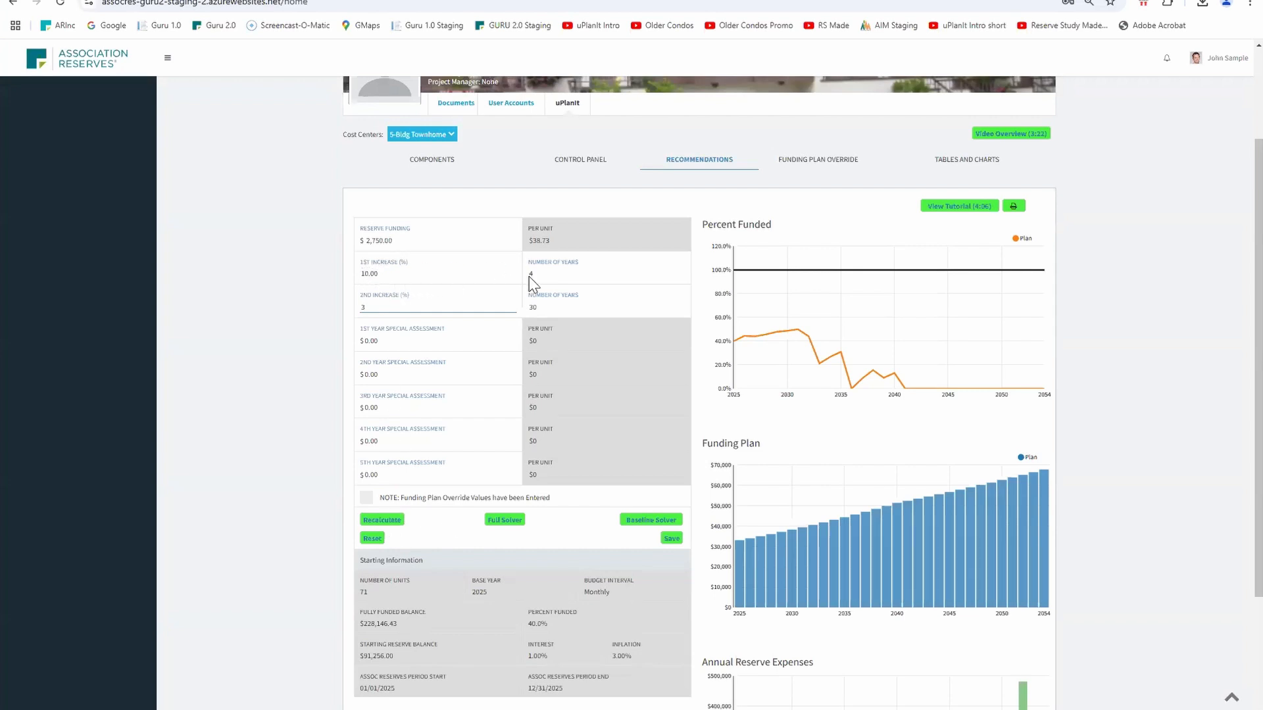
click(376, 521)
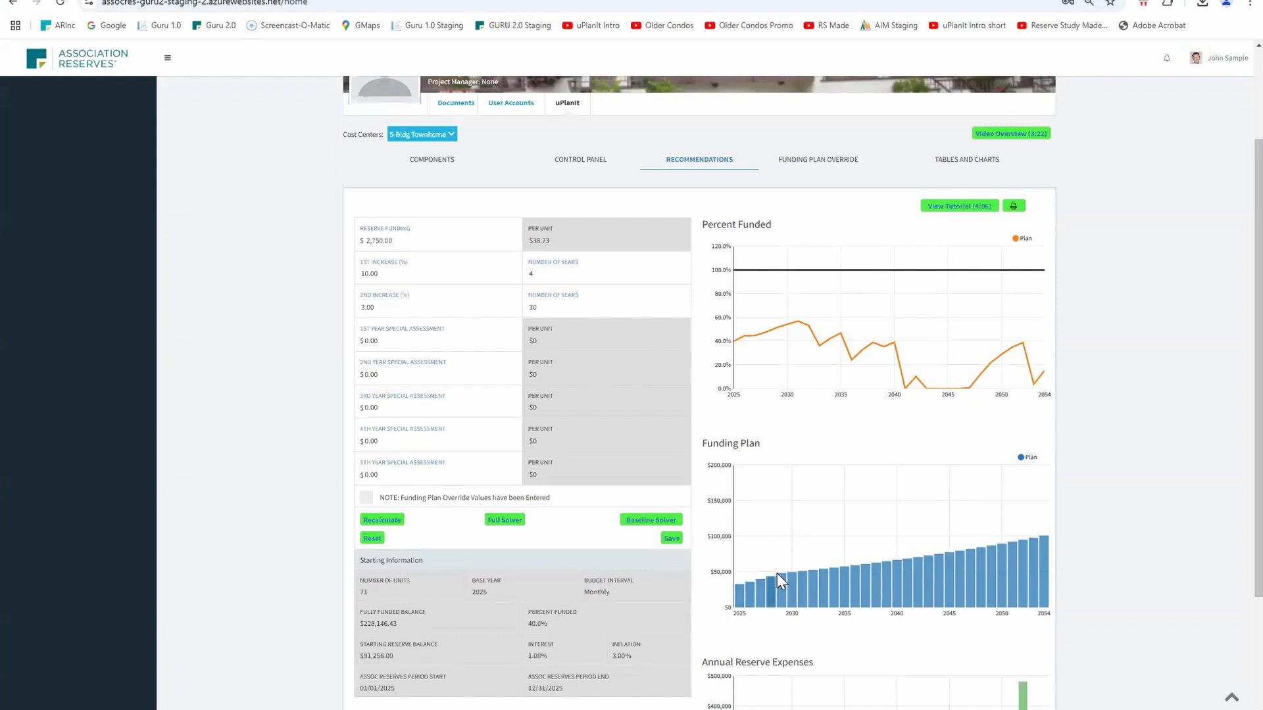
Change the 1st increase's number of years to 6 and recalculate
click(545, 273)
key(BackSpace)
text(6)
key(Tab)
click(390, 524)
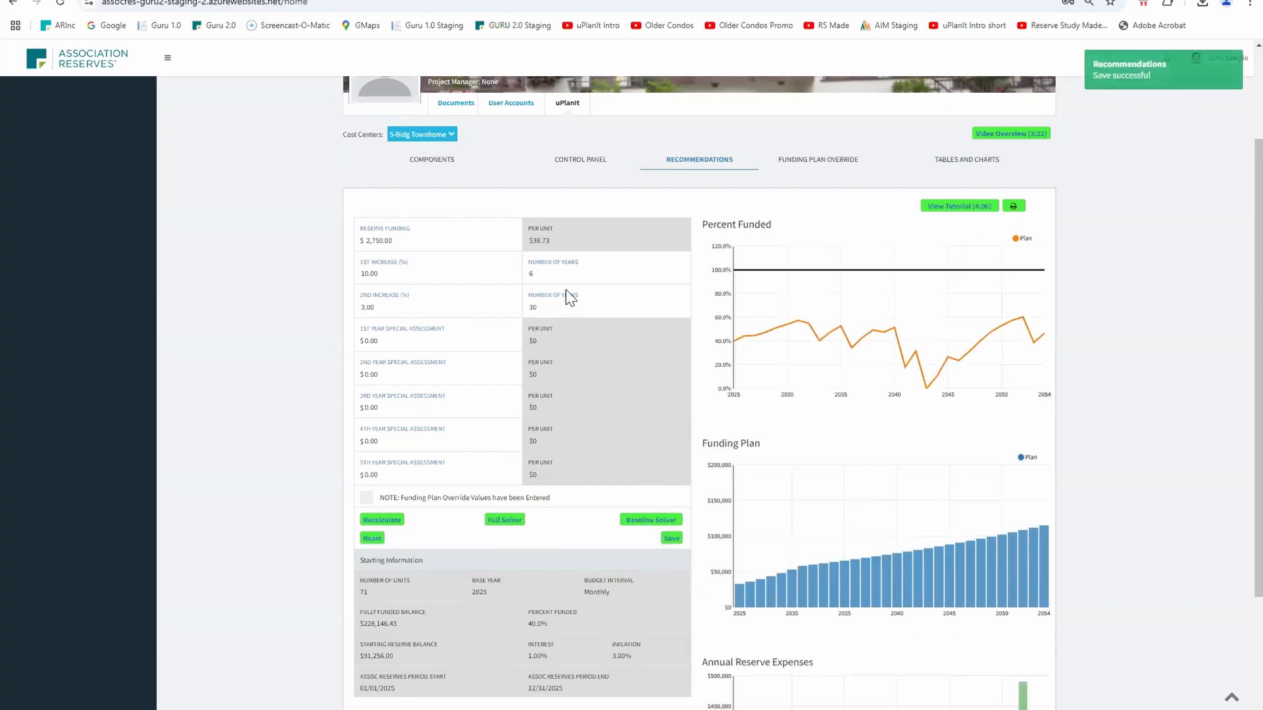
Change the 1st increase's number of years to 8 and recalculate
click(543, 273)
text(8)
click(389, 521)
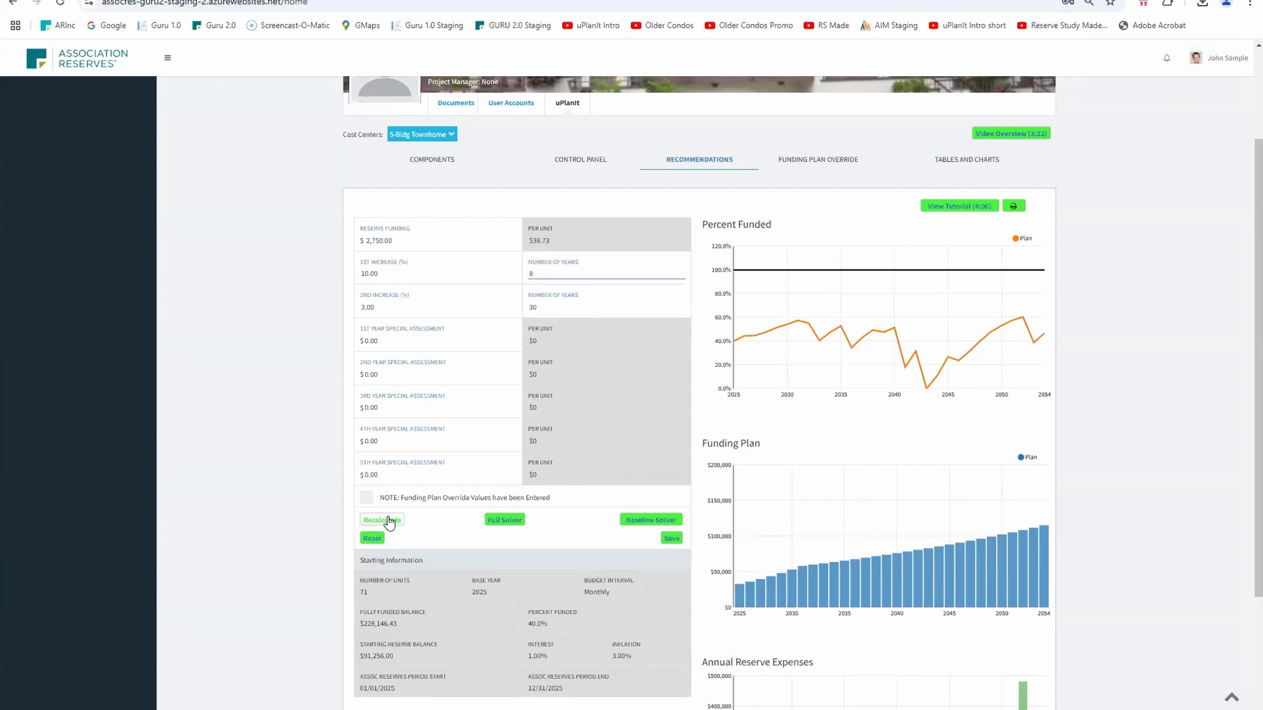
click(390, 521)
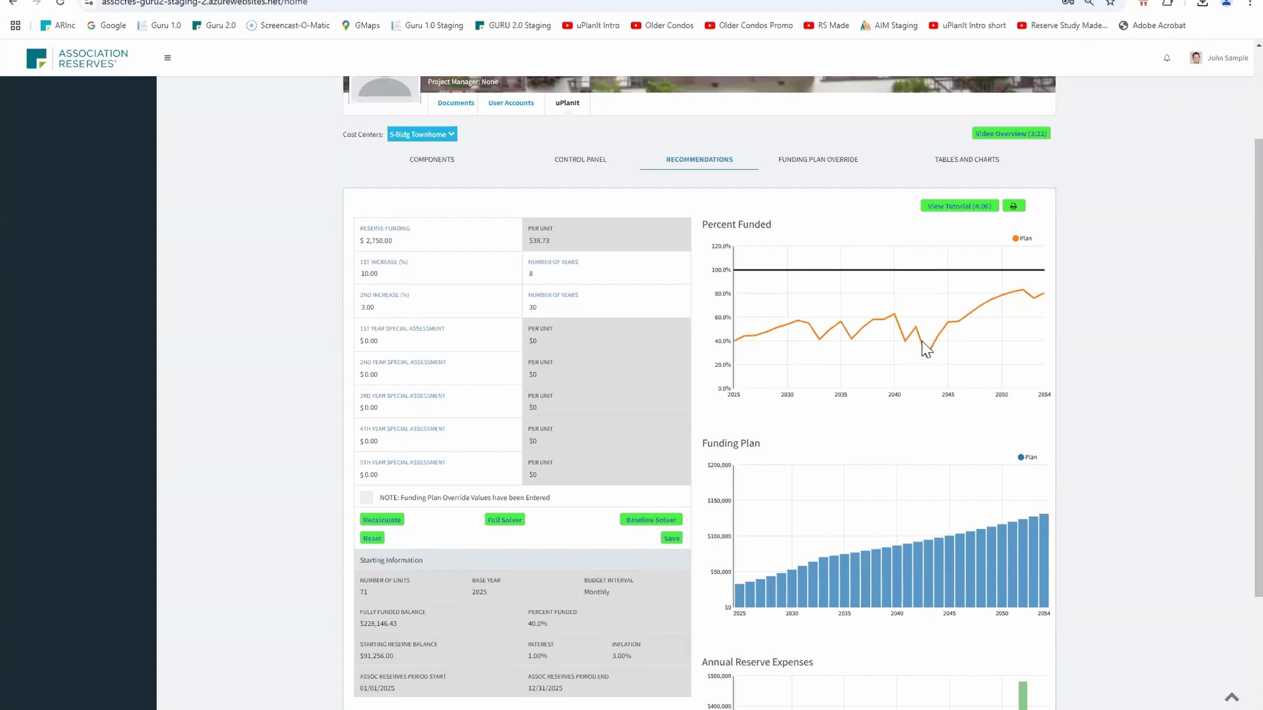
Set the control panel's starting balance to $41,256.00 and save the change
scroll(862, 348, down, 2)
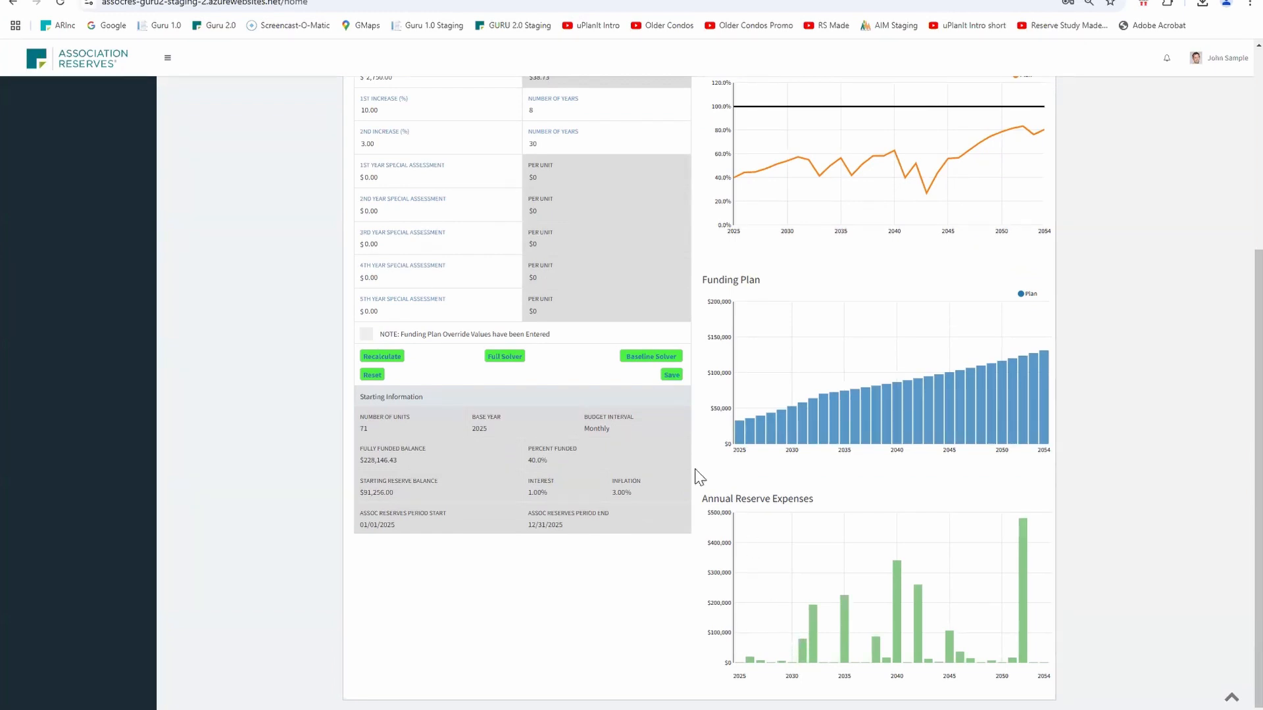
scroll(604, 265, up, 1)
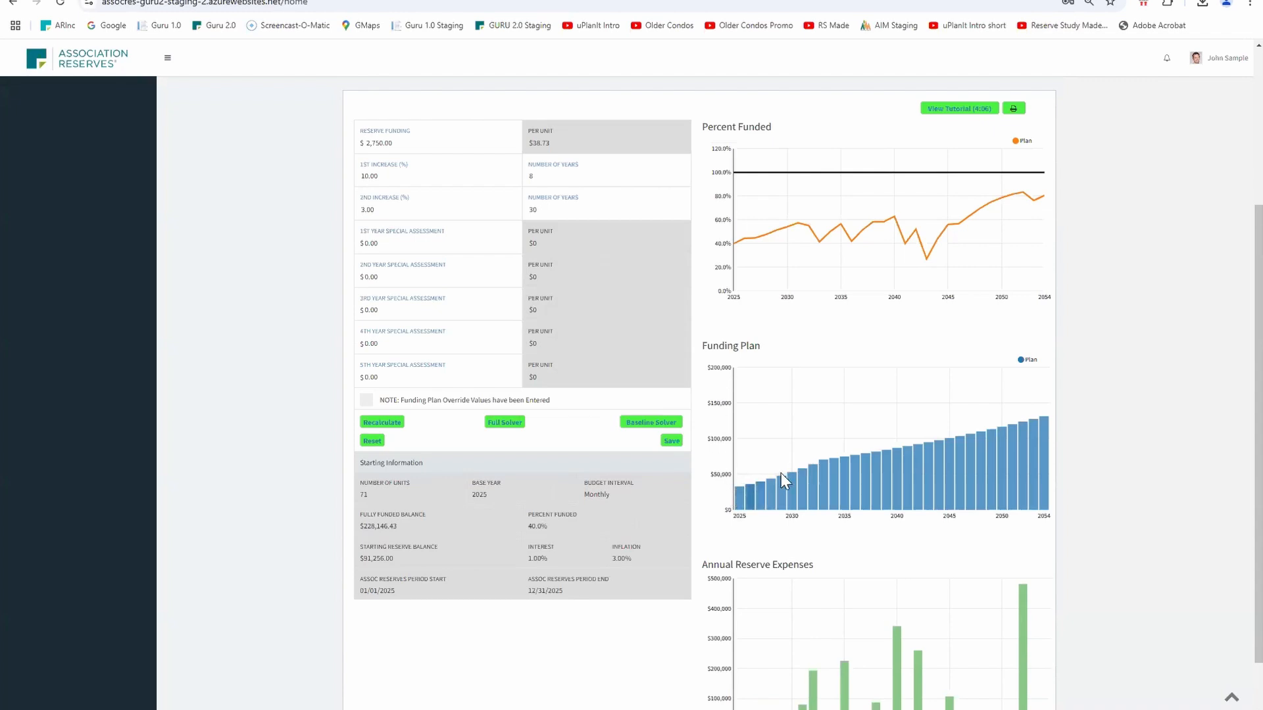
scroll(826, 452, down, 1)
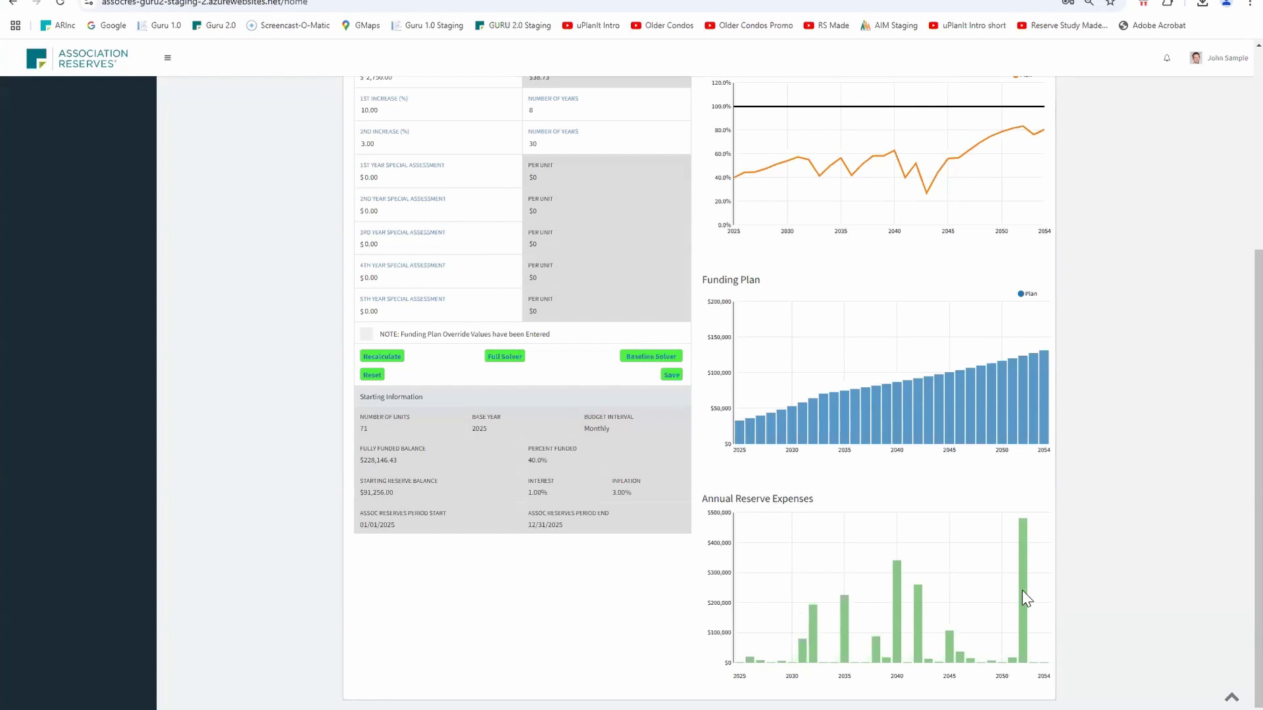
scroll(704, 247, up, 1)
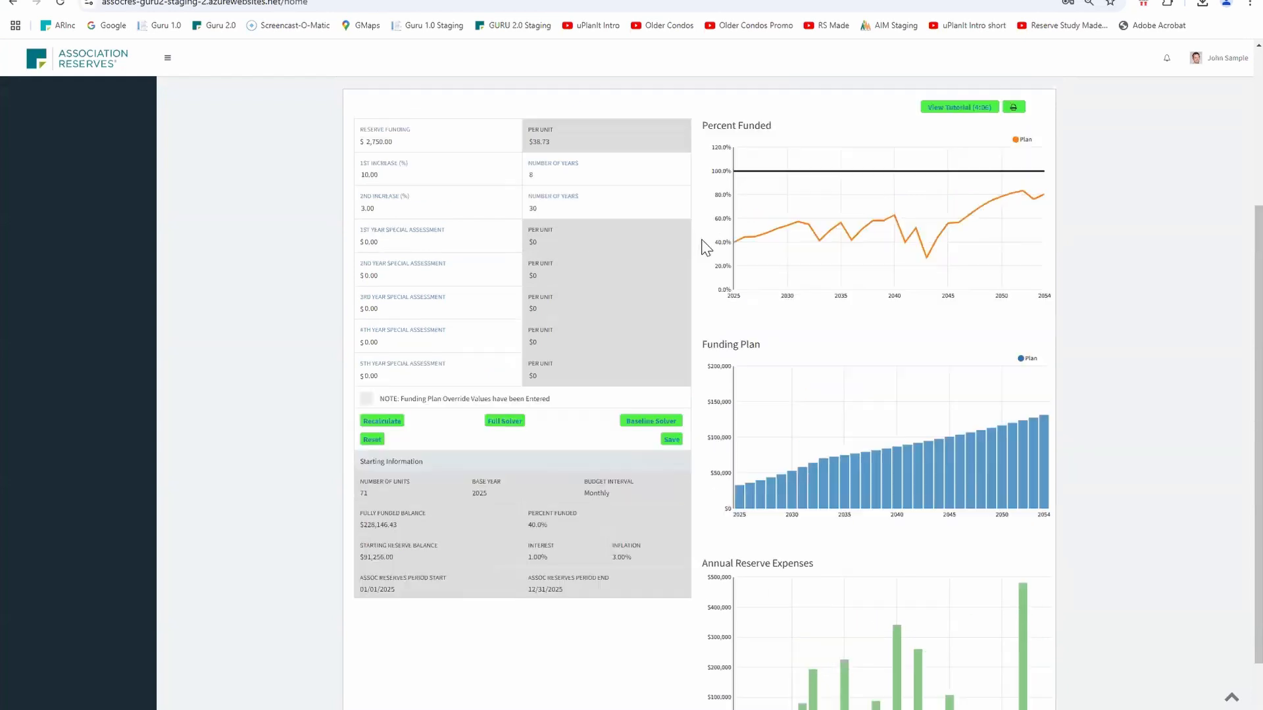
scroll(704, 246, up, 3)
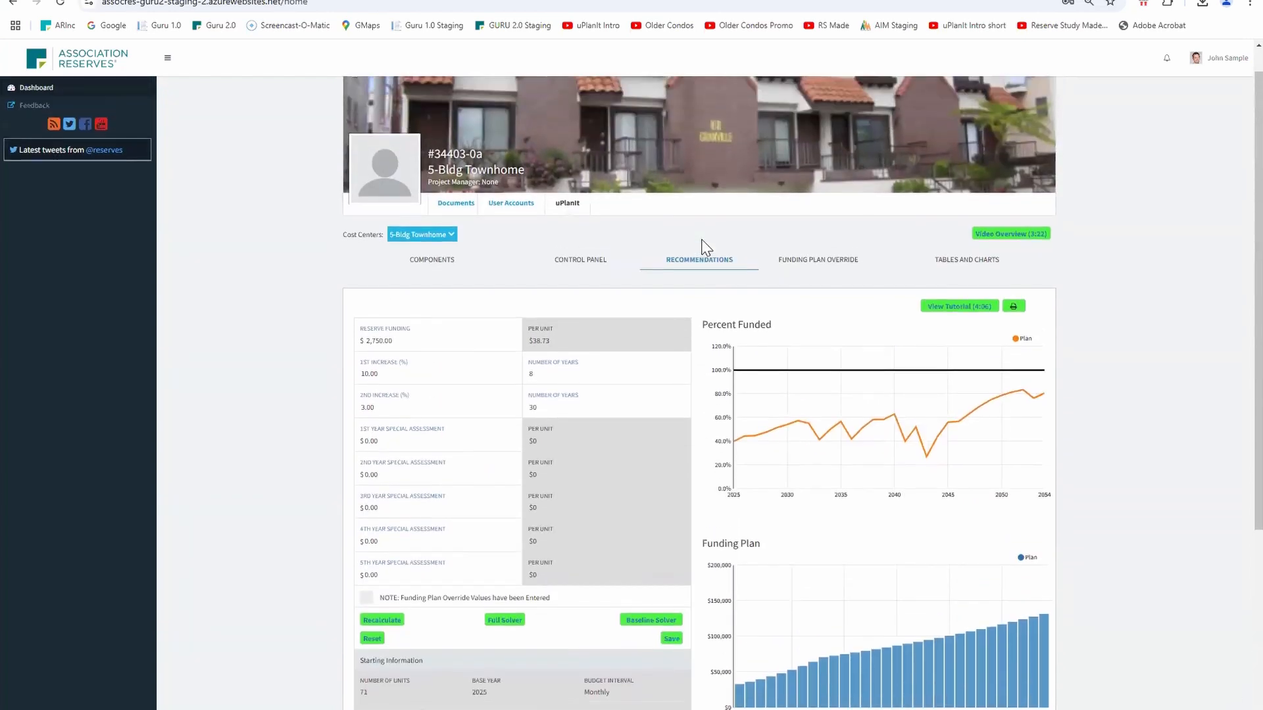
click(594, 264)
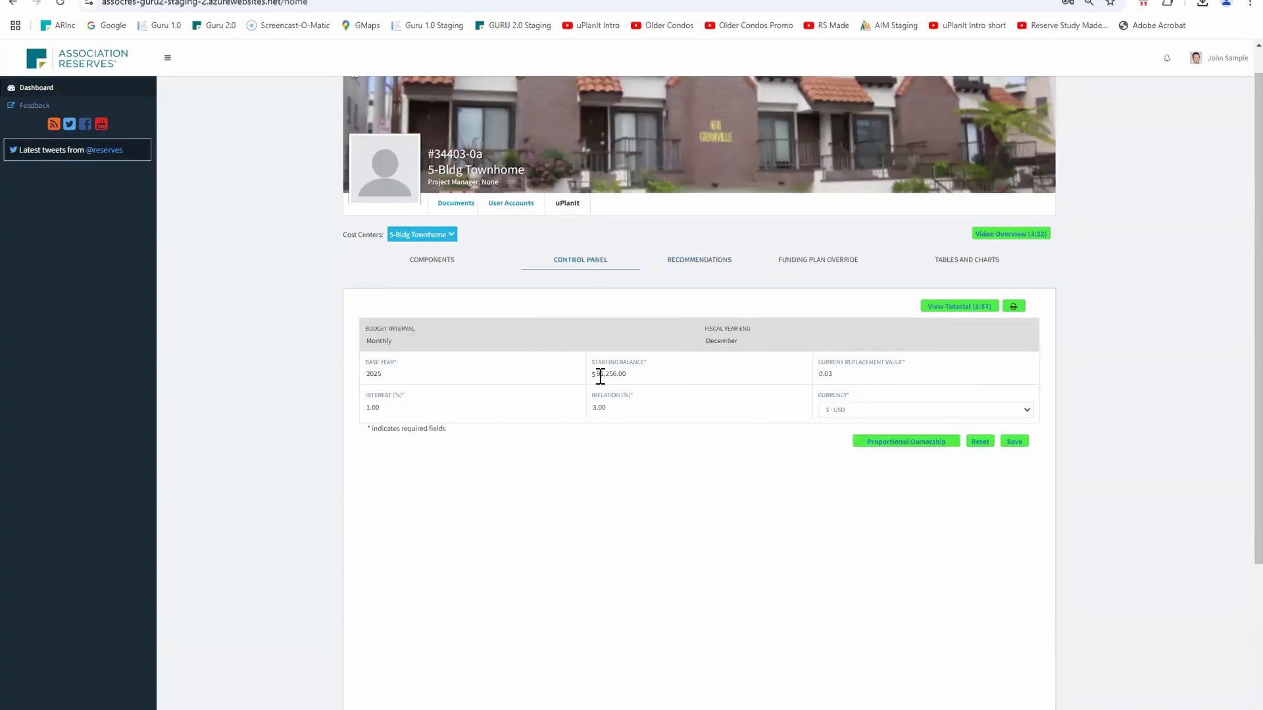
click(600, 374)
key(BackSpace)
text(4)
click(1013, 442)
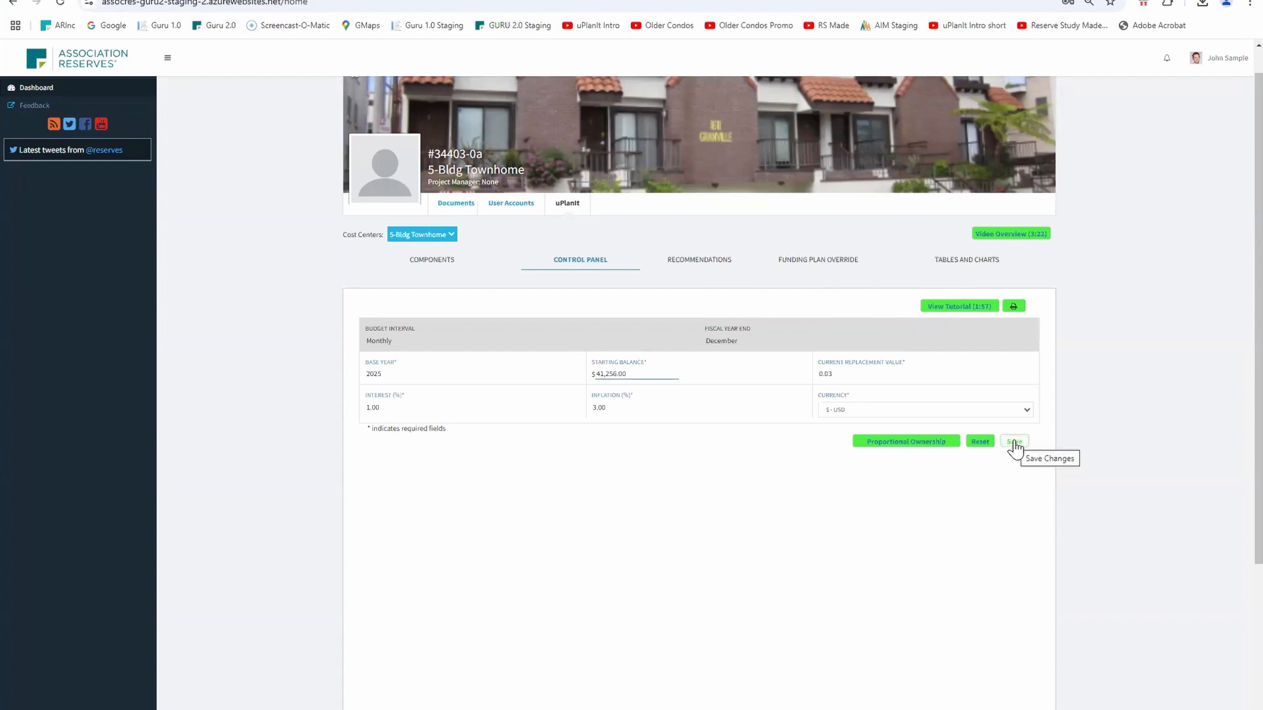
click(1013, 443)
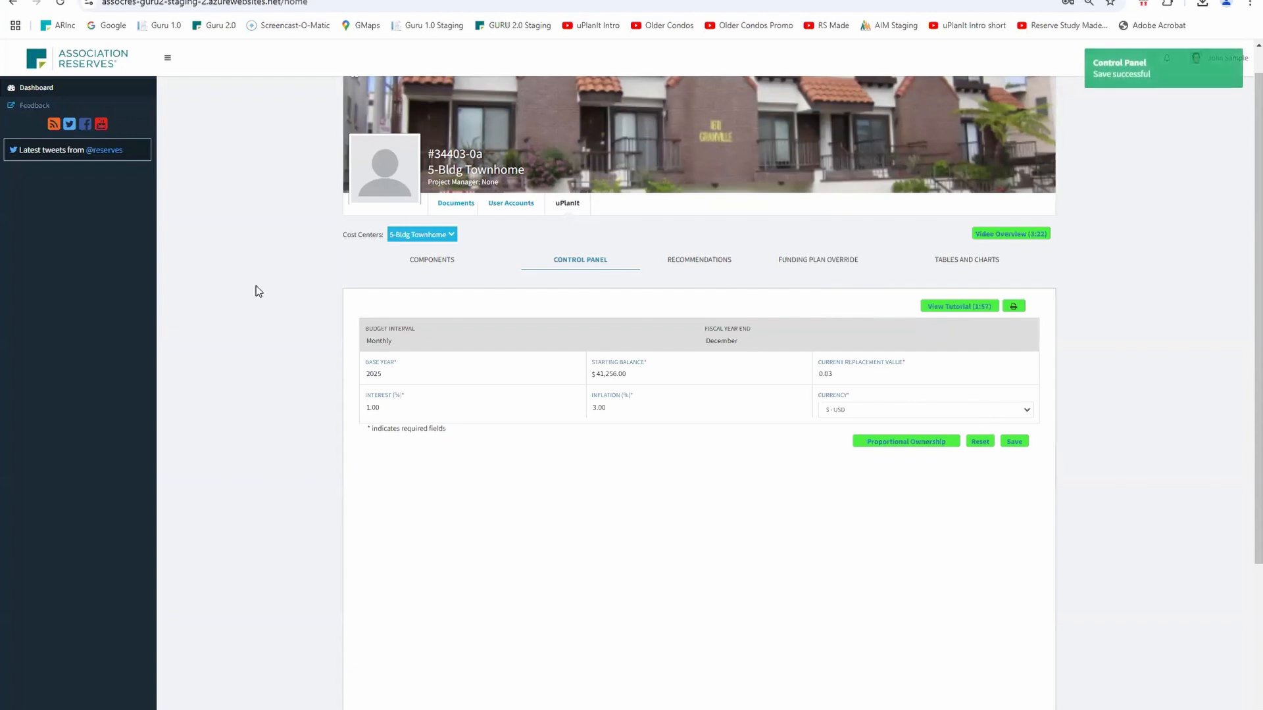
Review the recommendations and charts with the updated starting balance
click(705, 271)
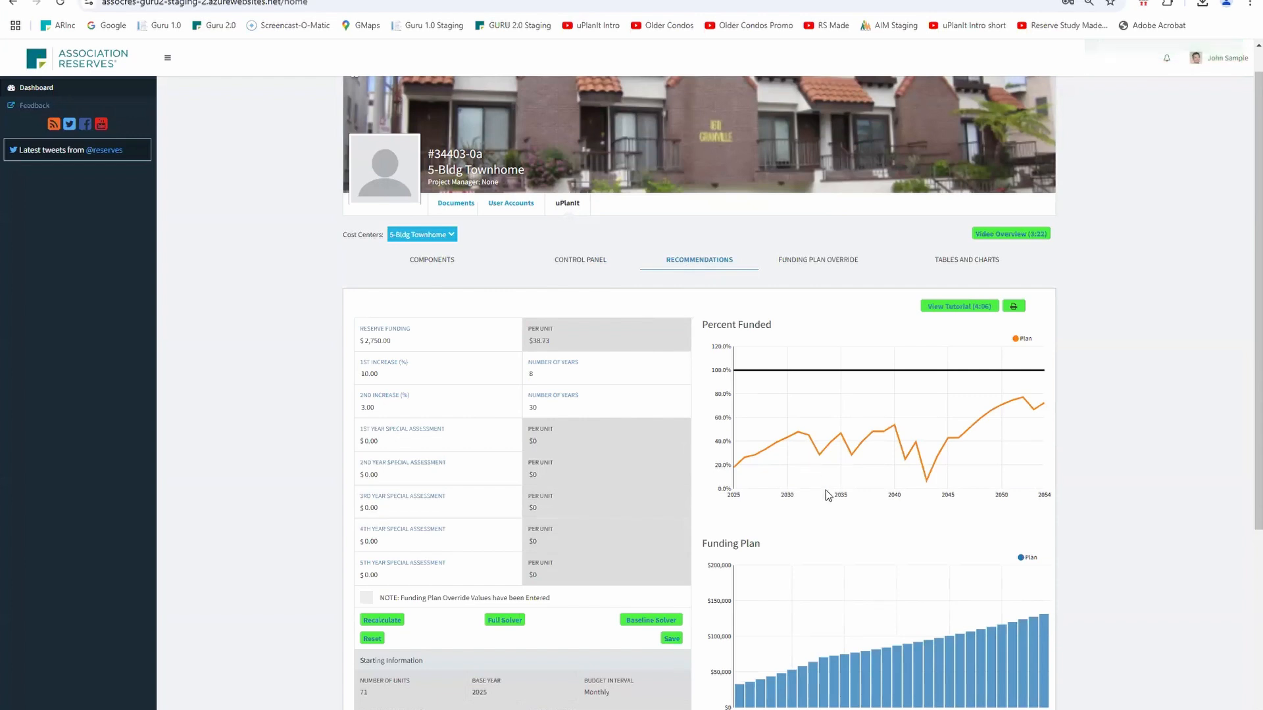
scroll(826, 491, down, 2)
scroll(826, 484, up, 1)
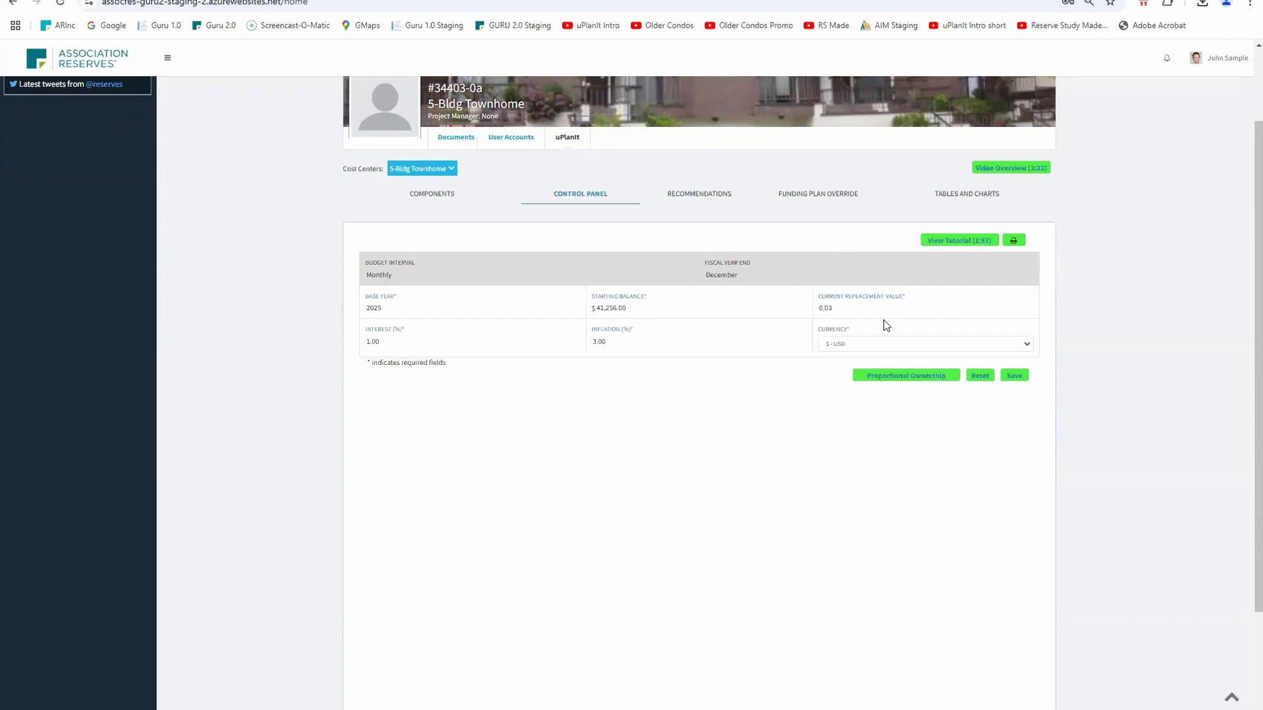
click(680, 197)
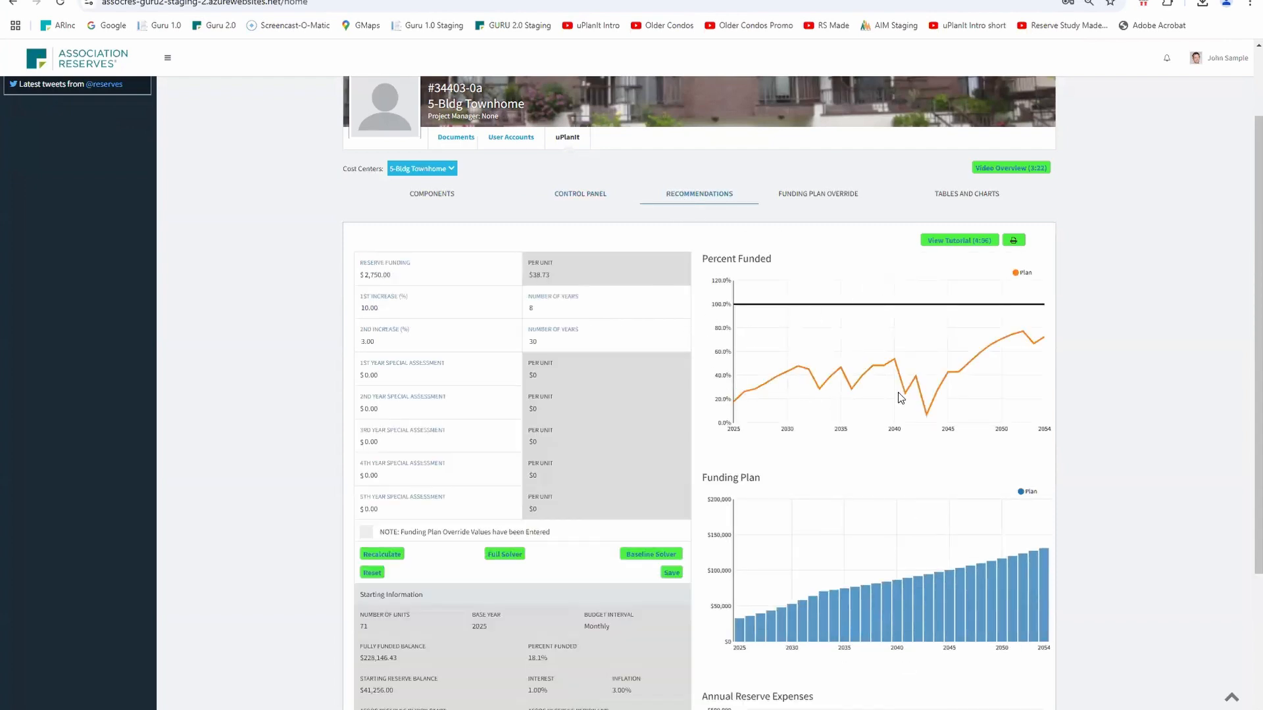
Set the control panel's inflation to 4% and save the change
click(579, 195)
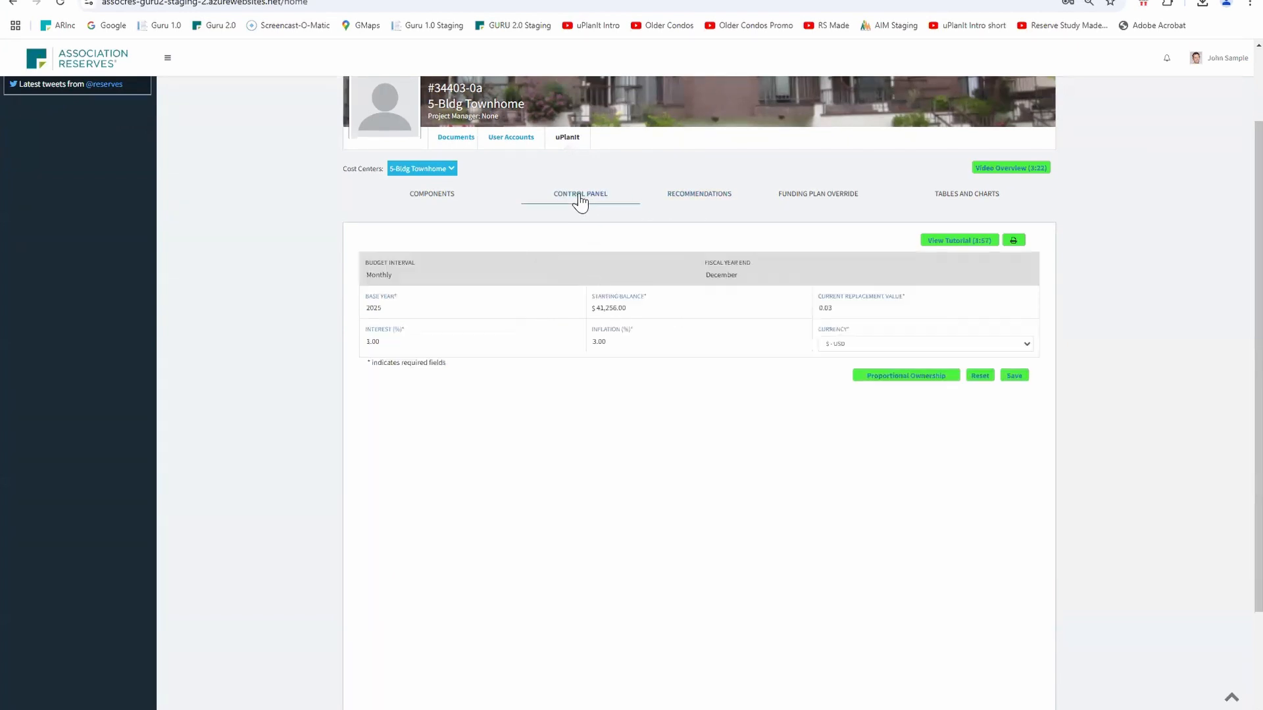
click(596, 307)
click(597, 342)
text(4)
key(Tab)
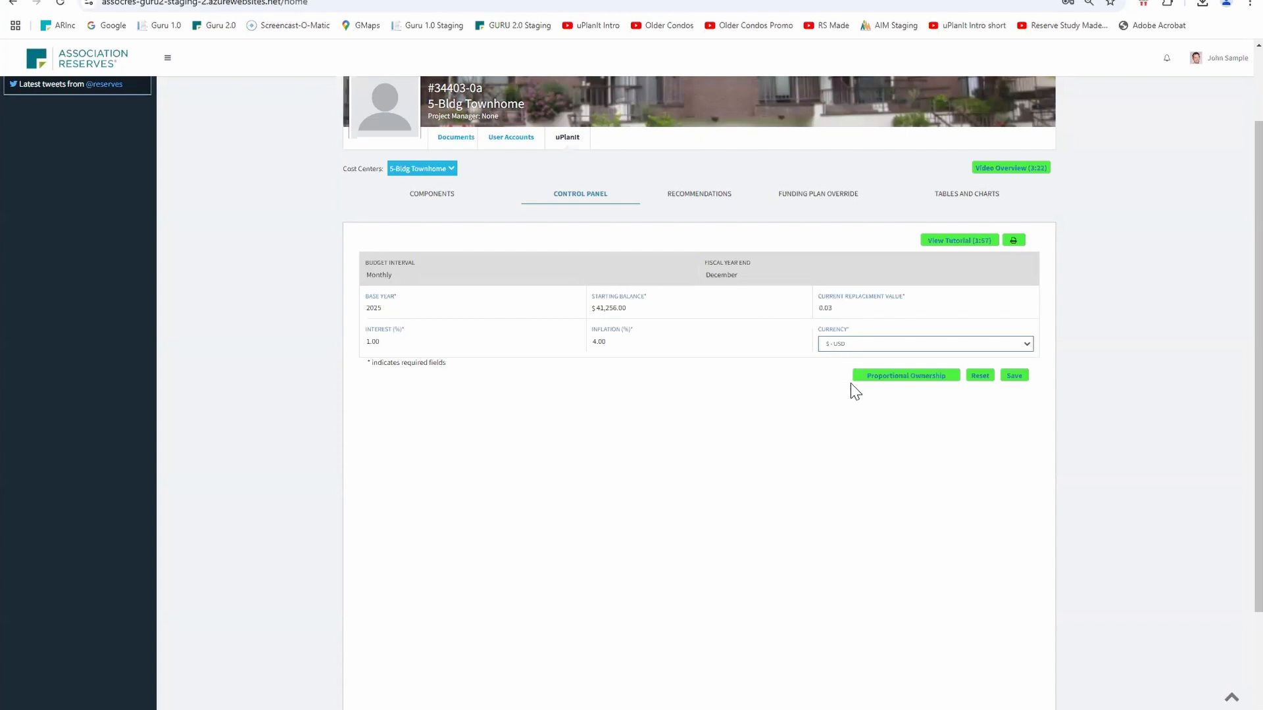
click(1015, 377)
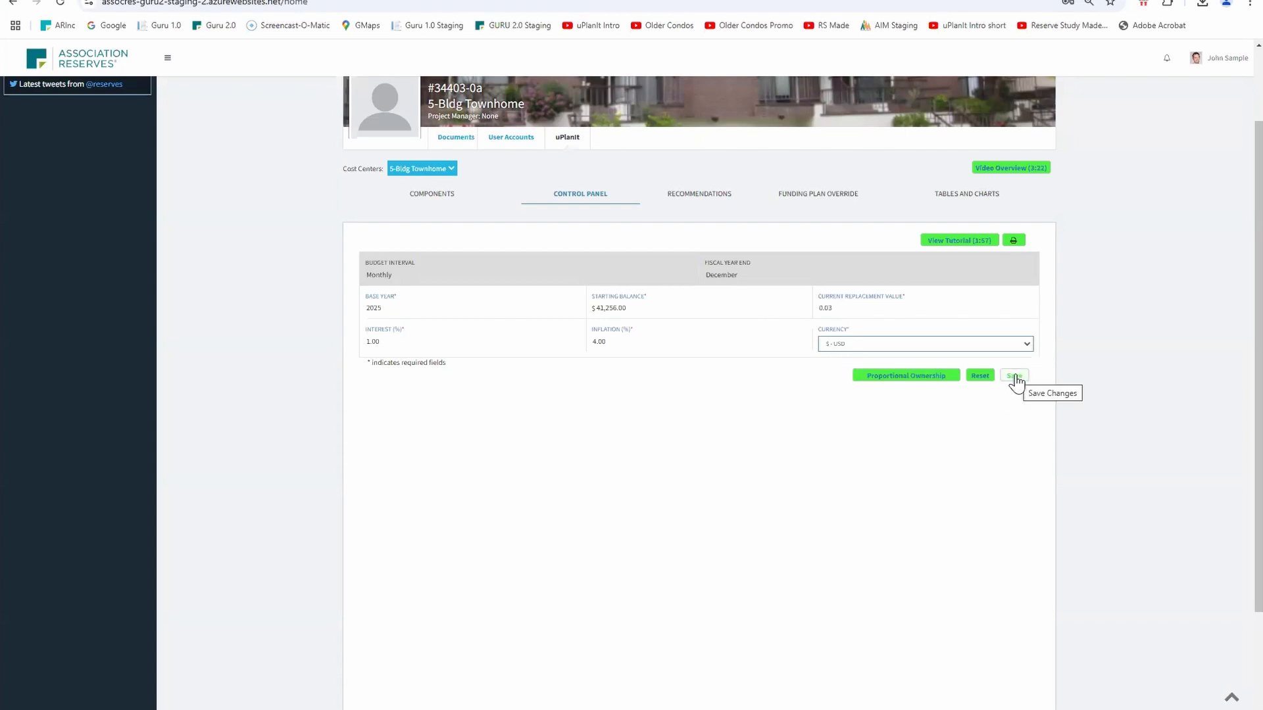
click(1015, 377)
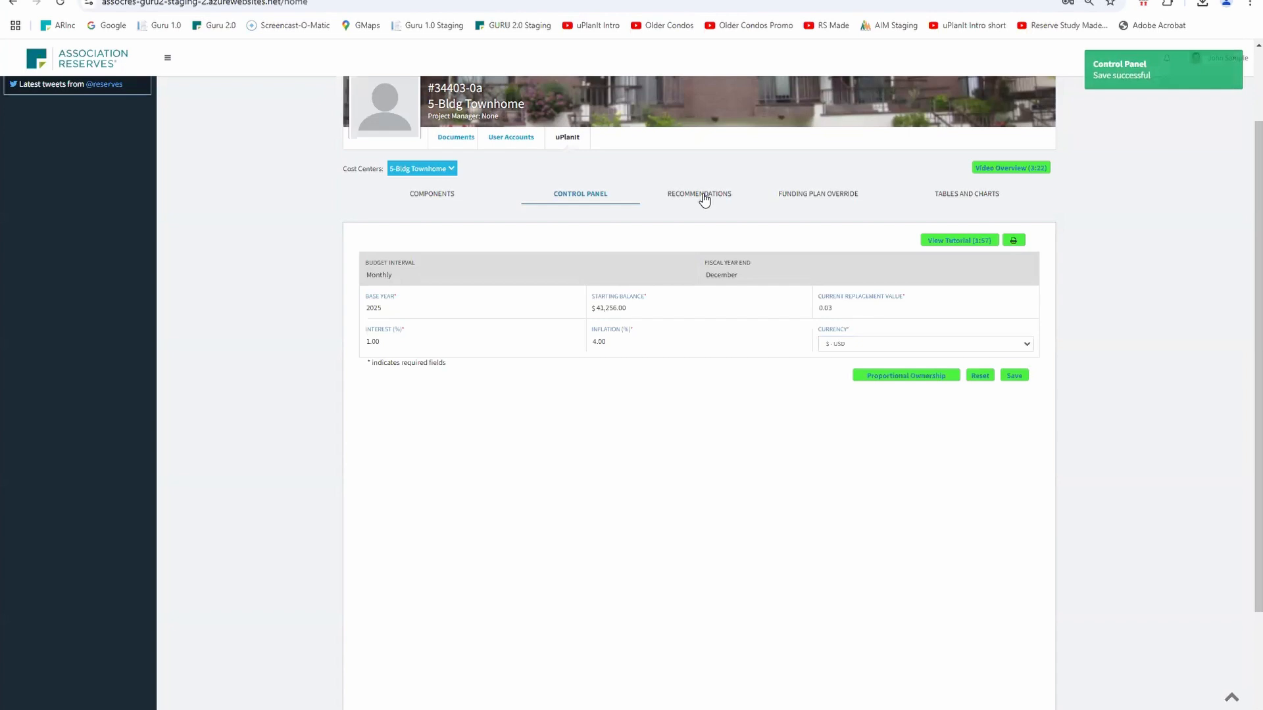
Review the recommendations charts with the new inflation and try the Baseline Solver
click(704, 196)
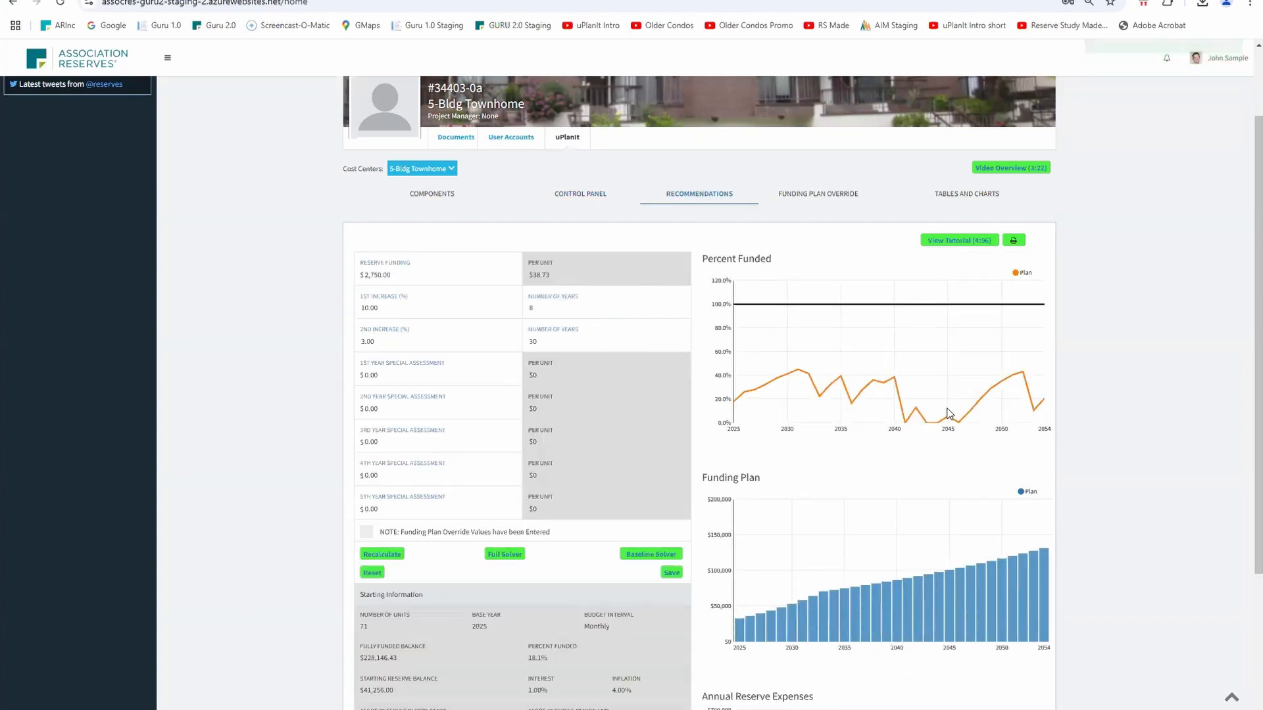
scroll(918, 447, down, 3)
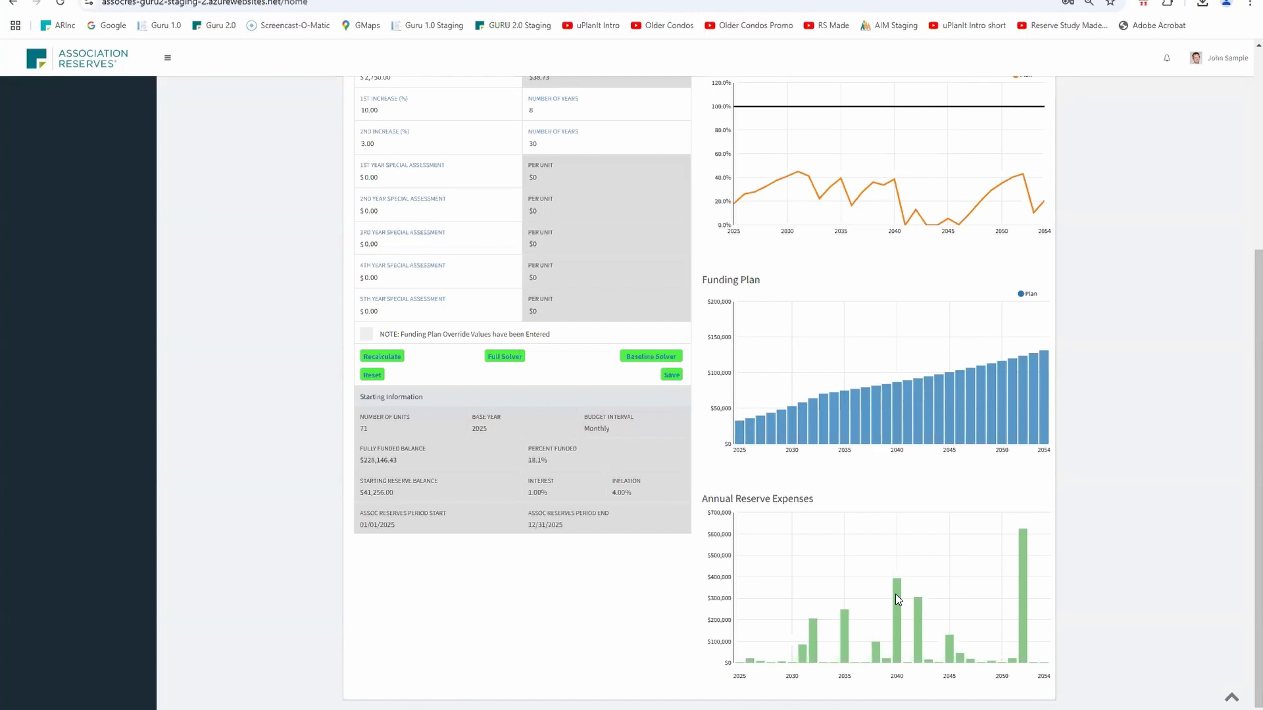
scroll(891, 591, up, 4)
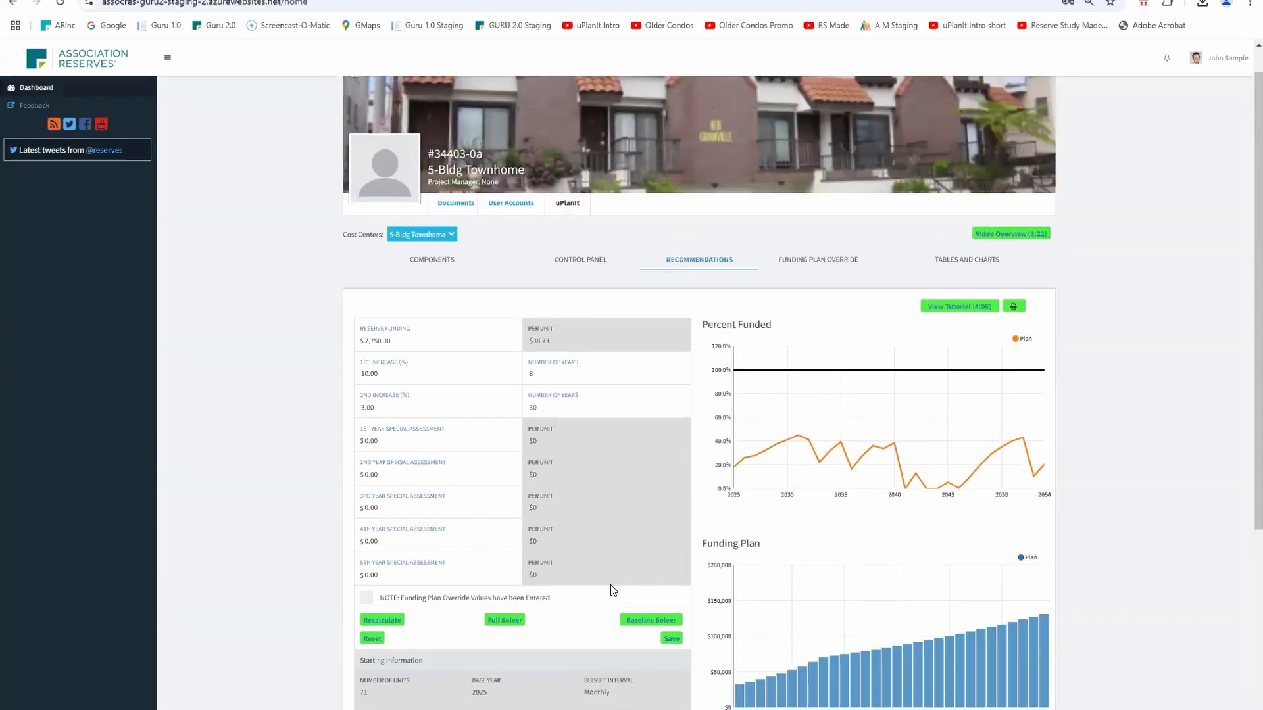
click(656, 627)
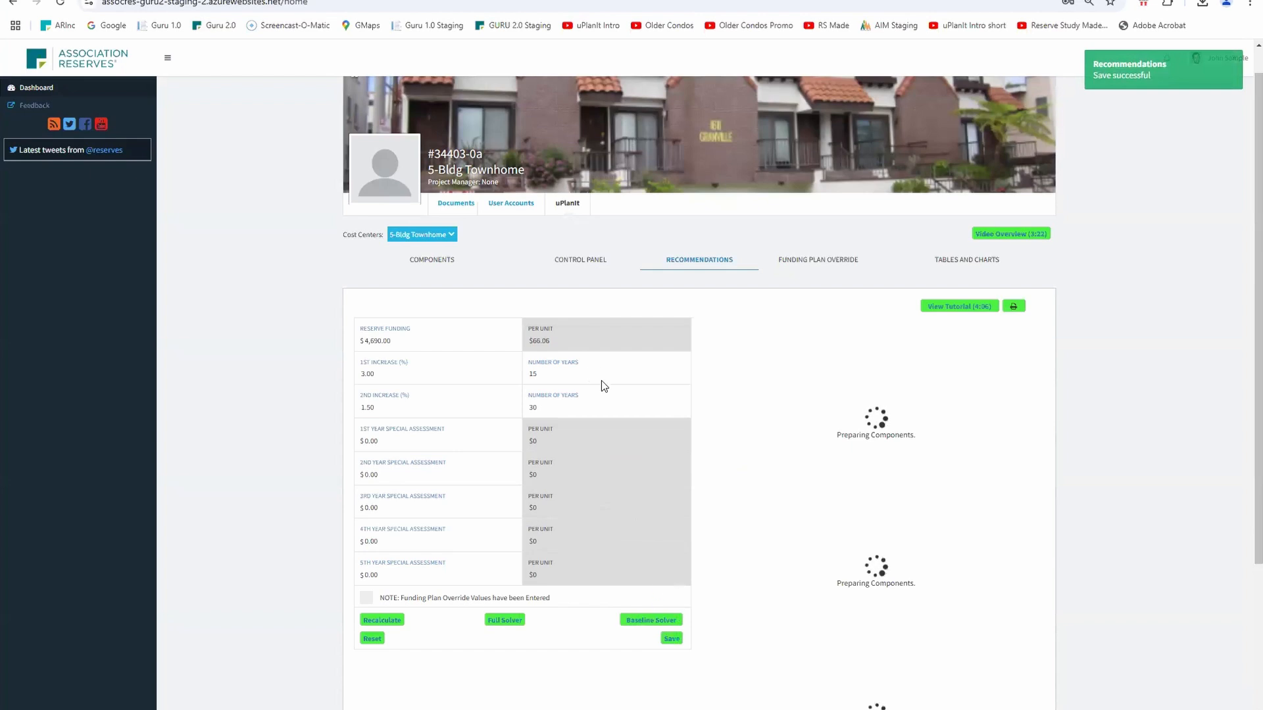
Re-enter reserve funding $2,750, 1st increase 10% for 8 years, 2nd increase 3%, and recalculate
click(418, 334)
key(BackSpace)
key(BackSpace)
key(BackSpace)
key(BackSpace)
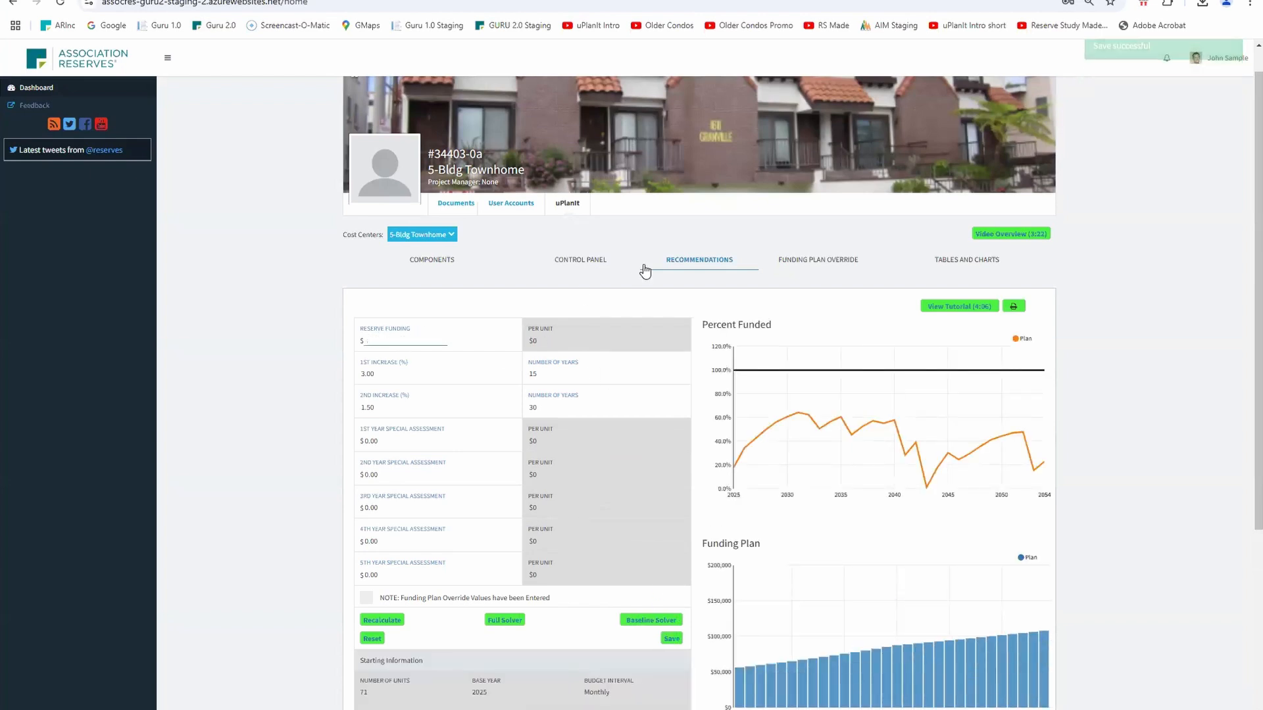
text(2750)
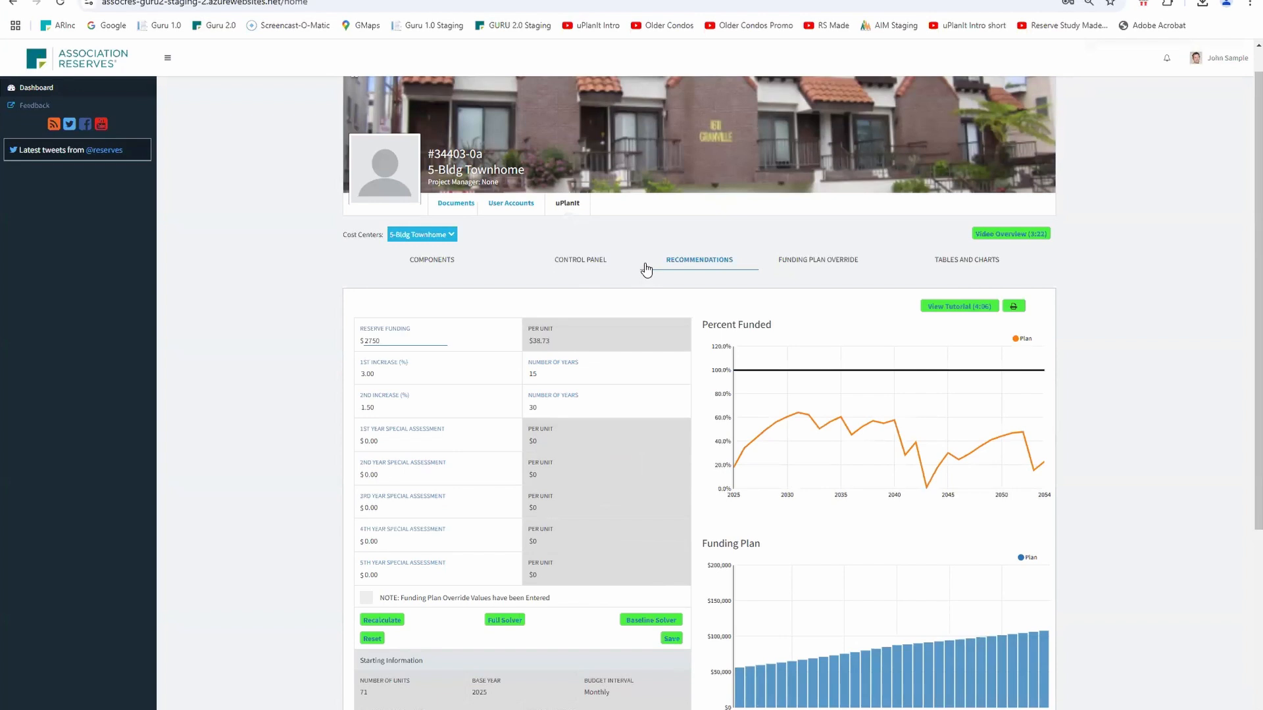
key(Tab)
text(10)
key(Tab)
text(8)
key(Tab)
text(3)
key(Tab)
scroll(544, 599, down, 1)
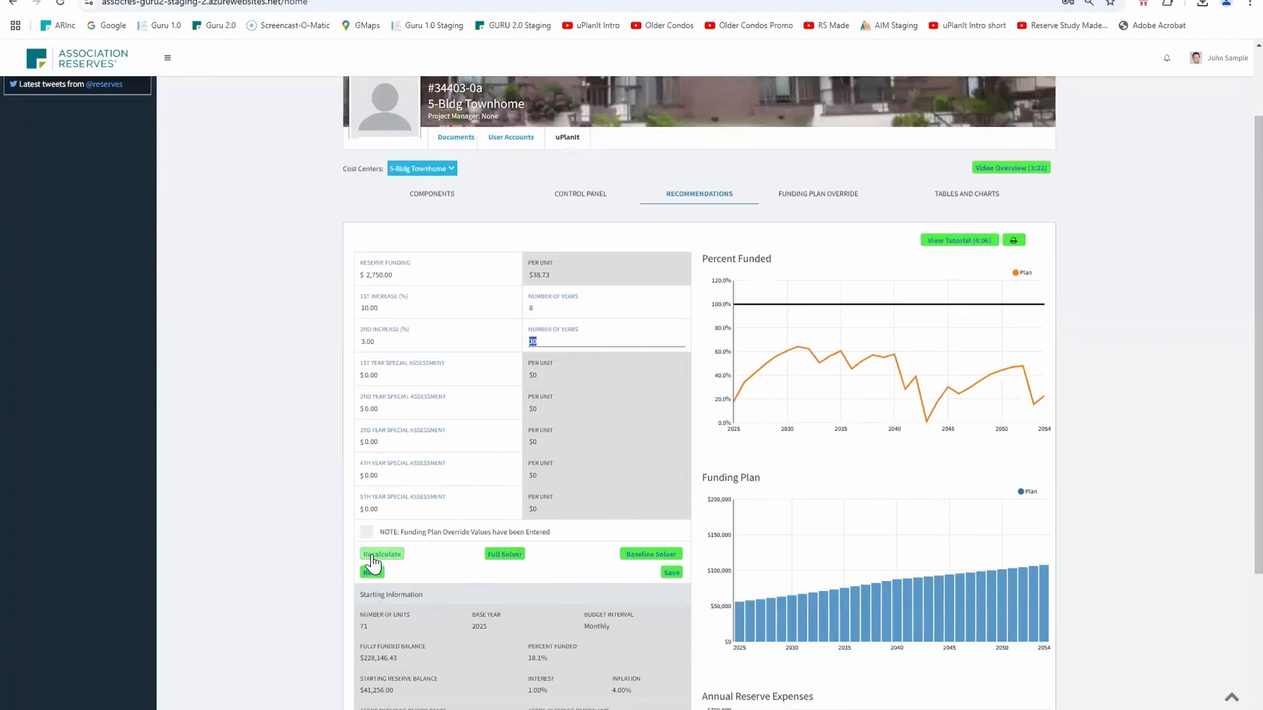
click(370, 555)
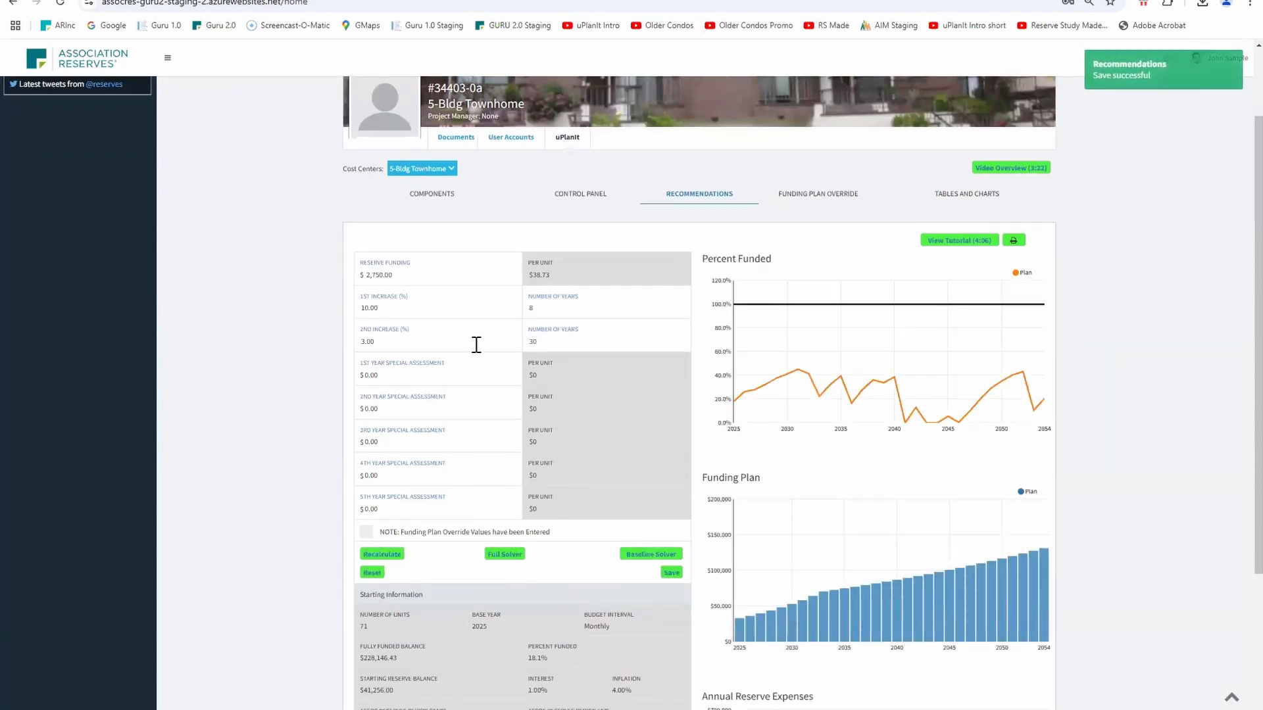
Change the 1st increase's number of years to 12 and recalculate
click(536, 309)
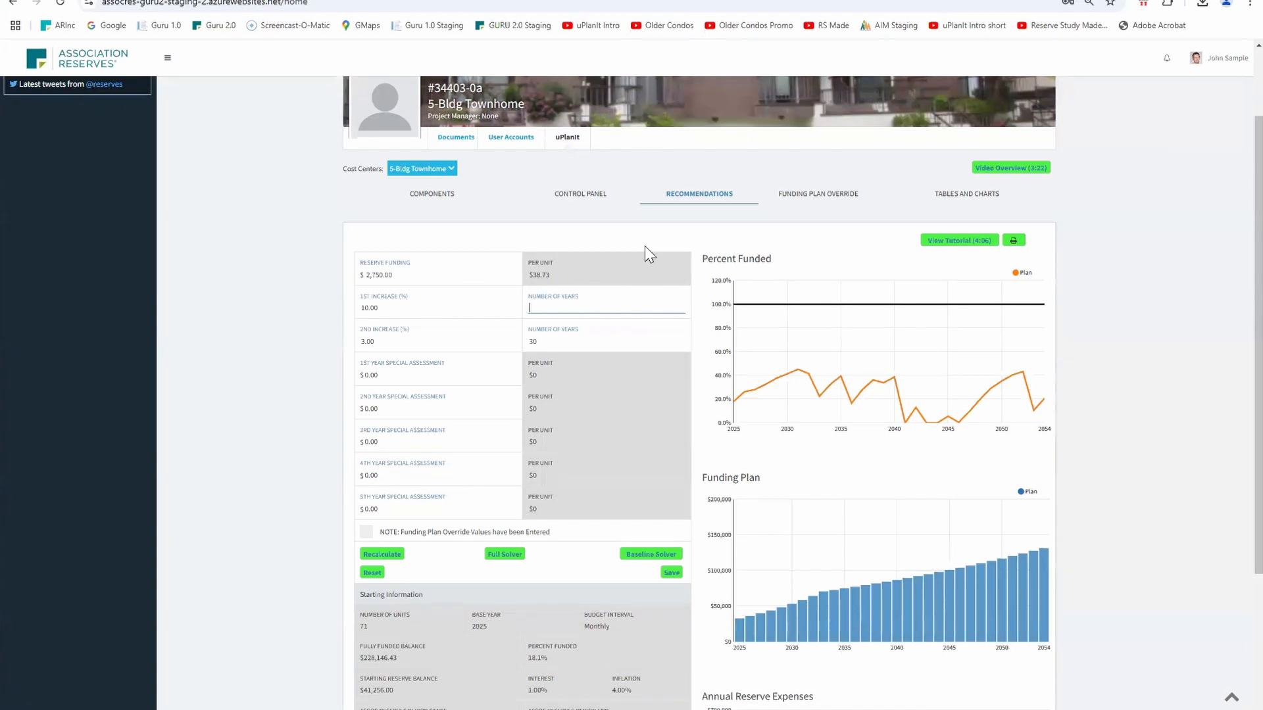
text(12)
click(393, 558)
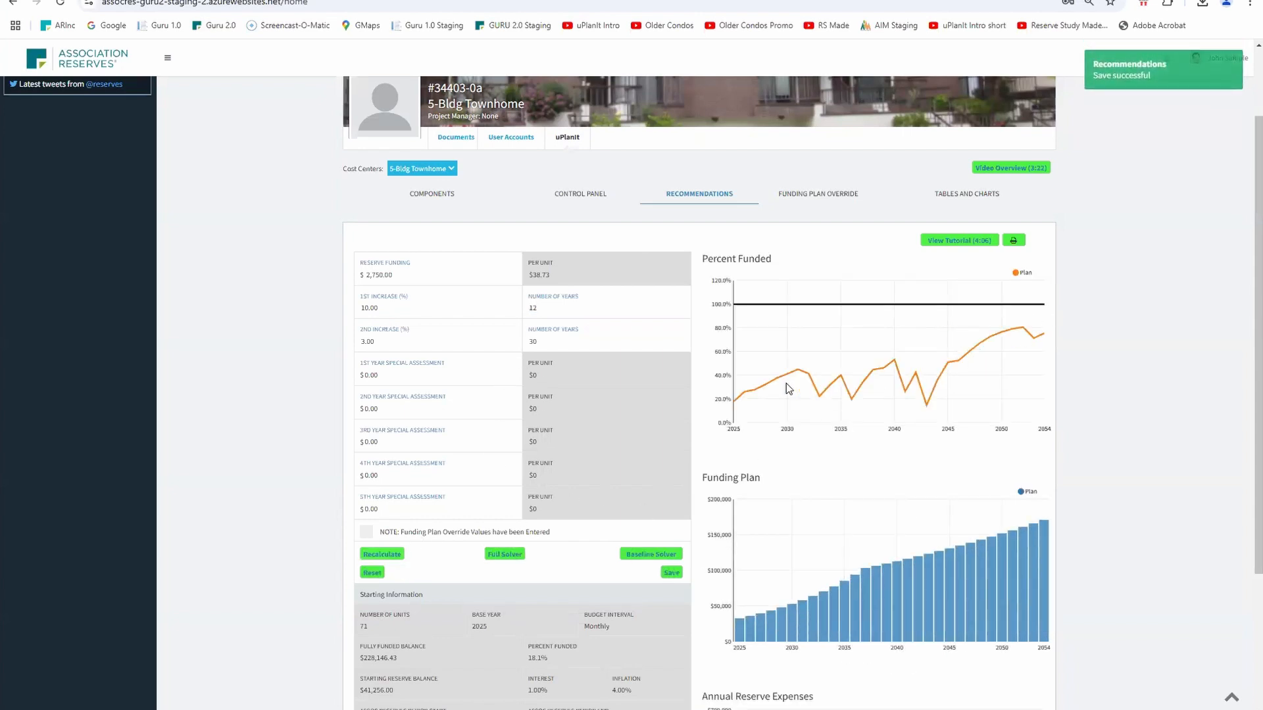
Set the 1st increase's number of years to 8
click(546, 309)
key(BackSpace)
text(8)
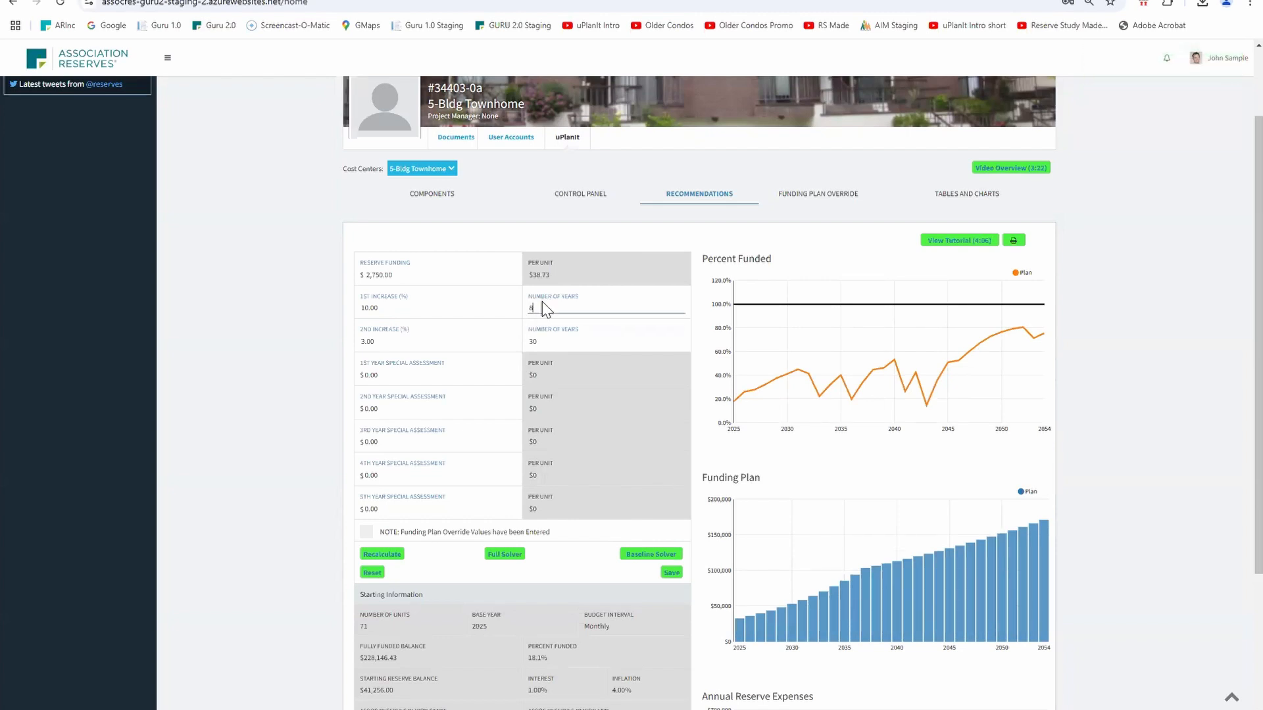
Enter $25,000 special assessments for the 1st and 2nd years and recalculate
scroll(461, 329, down, 1)
click(386, 307)
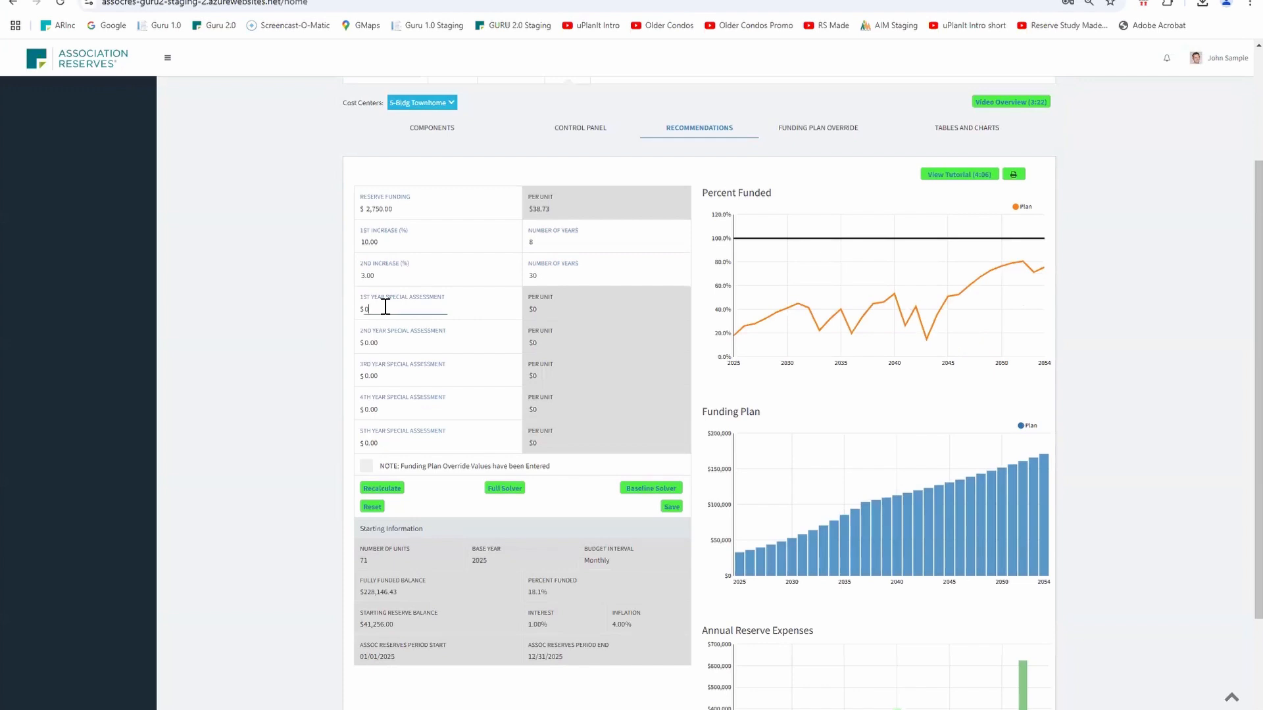
text(50000)
key(Tab)
click(407, 310)
key(BackSpace)
key(BackSpace)
key(BackSpace)
key(BackSpace)
key(BackSpace)
text(25000)
key(Tab)
text(25000)
key(Tab)
click(382, 488)
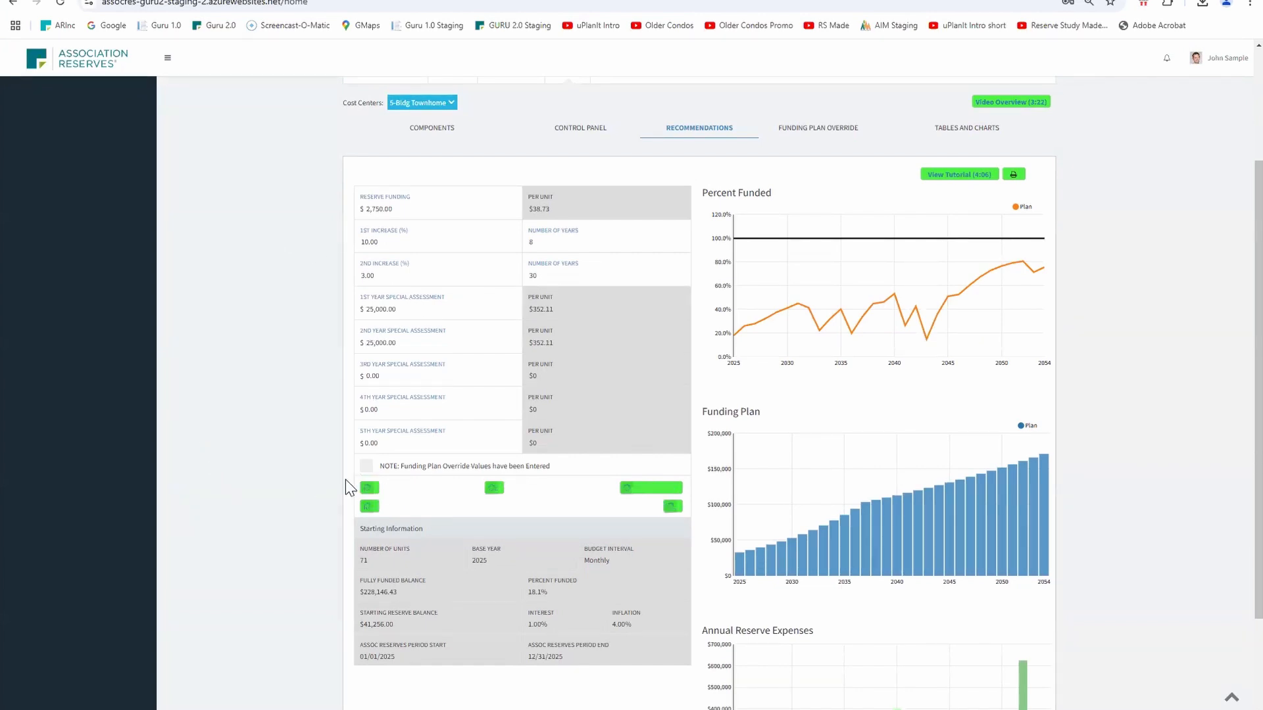
Set the 3rd year special assessment to $25,000 and recalculate
click(415, 376)
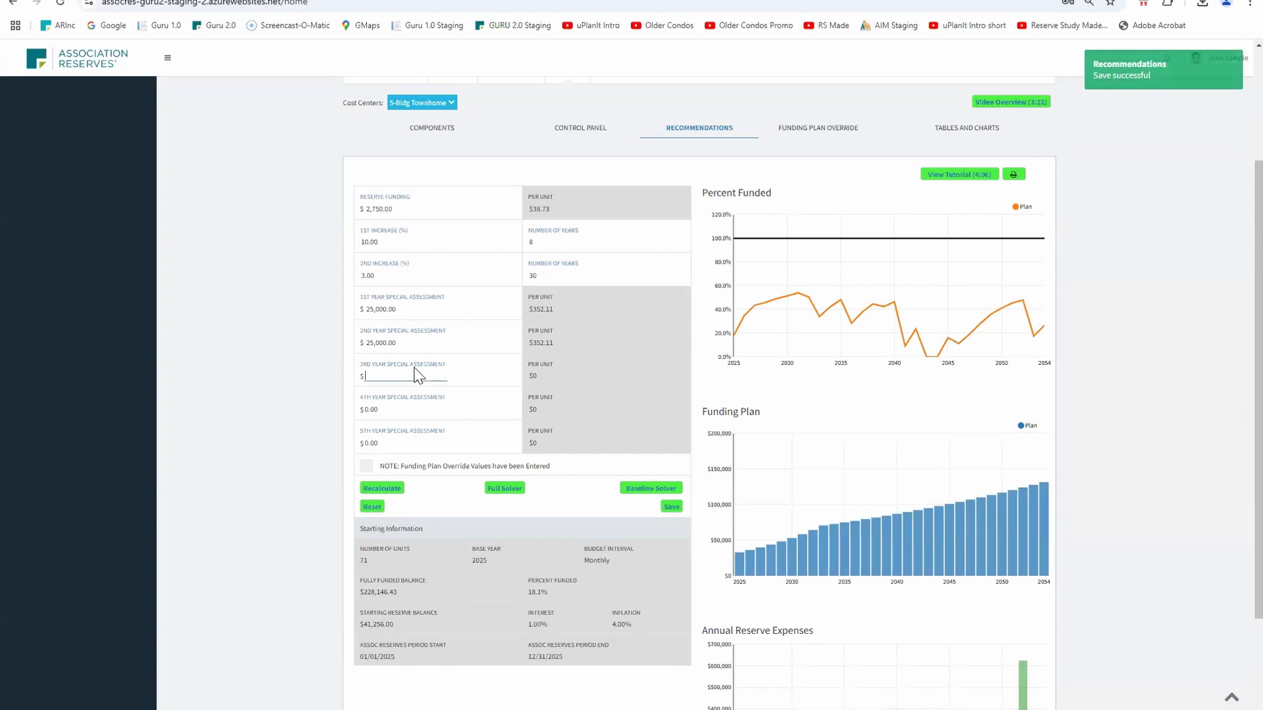
text(250000.00)
click(386, 488)
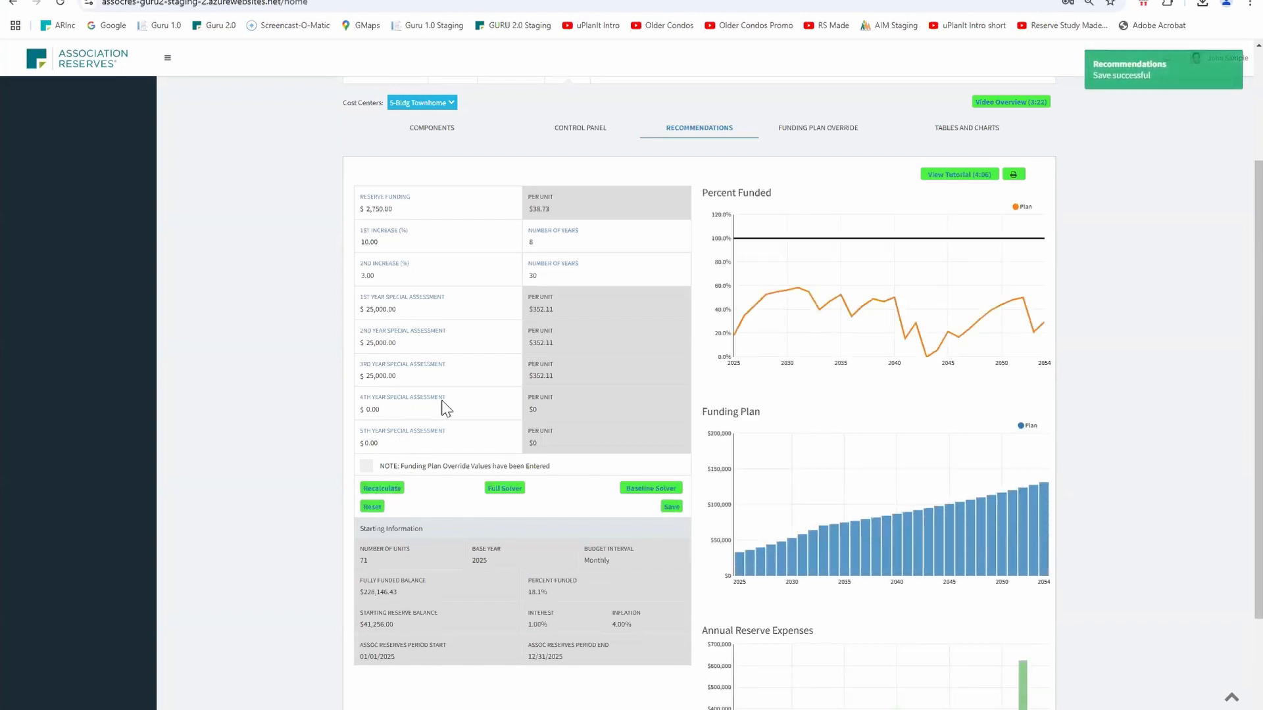
Set the 4th year special assessment to $25,000 and run the Full Solver
click(464, 401)
text(25000)
click(515, 487)
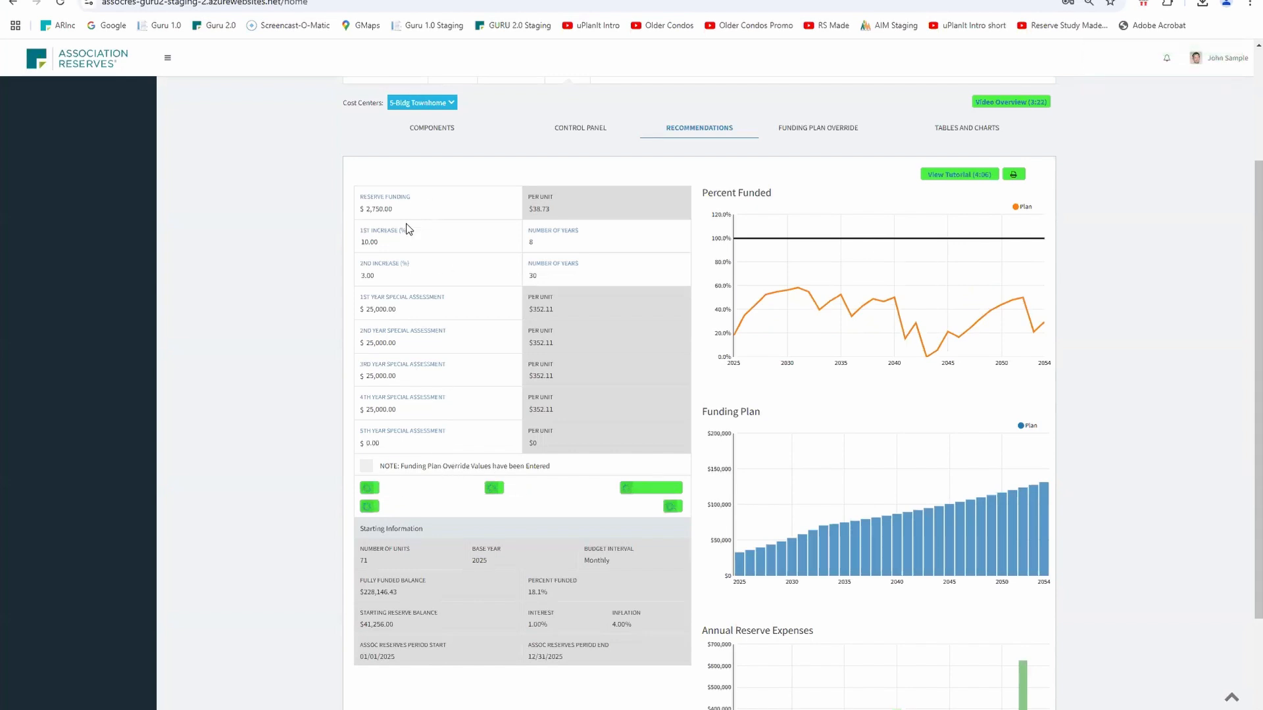
Restore reserve funding to $2,750, the 1st increase to 10% over 8 years, the 2nd increase to 3%, and recalculate
click(385, 209)
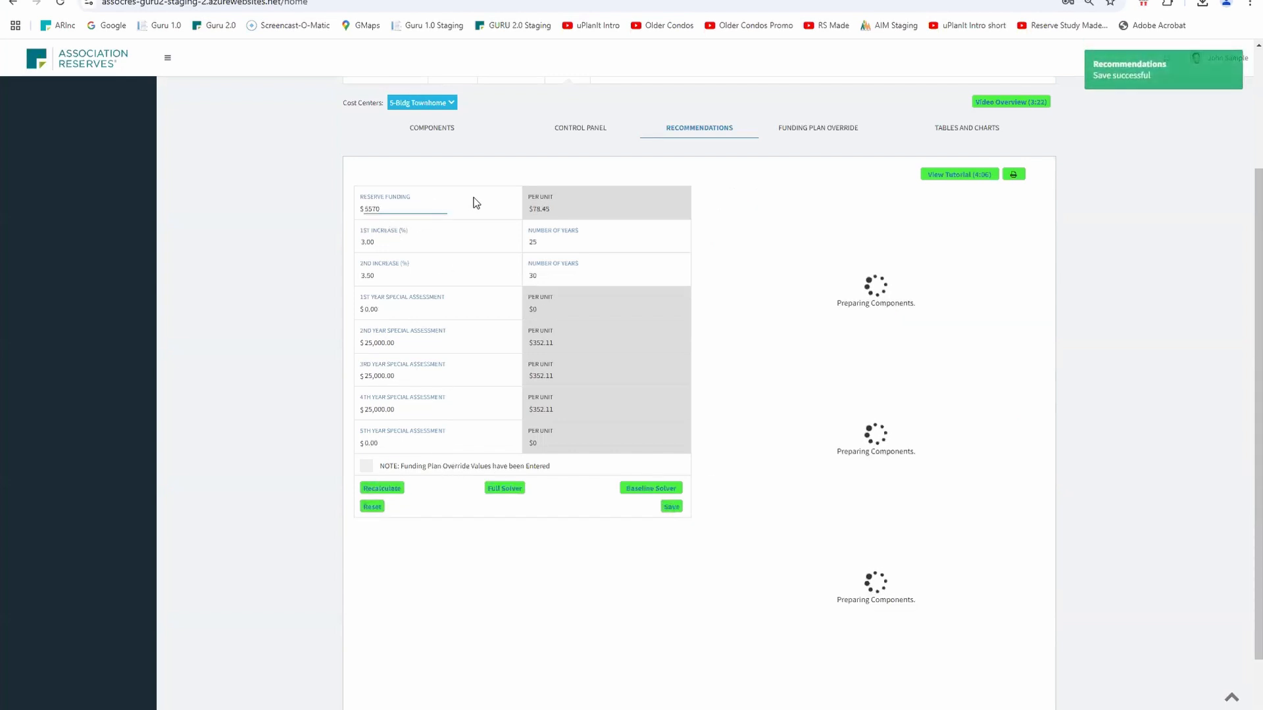
key(BackSpace)
key(BackSpace)
key(BackSpace)
key(BackSpace)
key(BackSpace)
key(BackSpace)
key(BackSpace)
text(2750)
key(Tab)
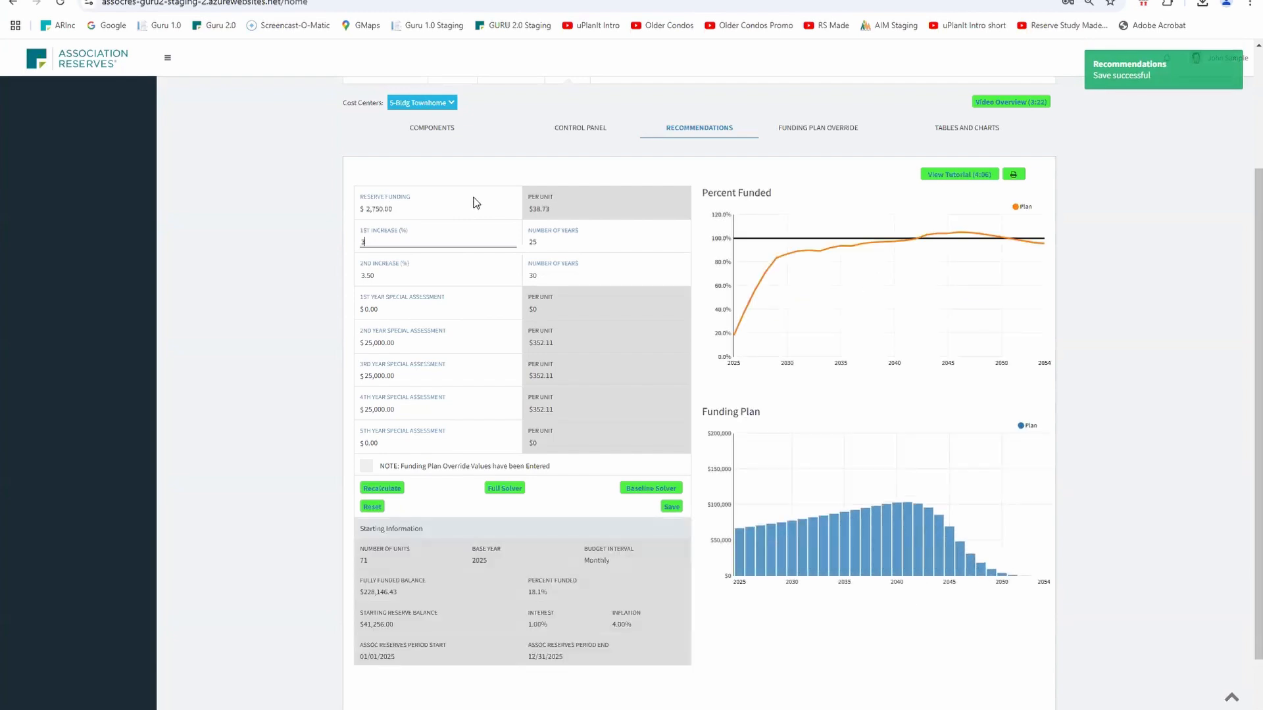
text(10)
key(Tab)
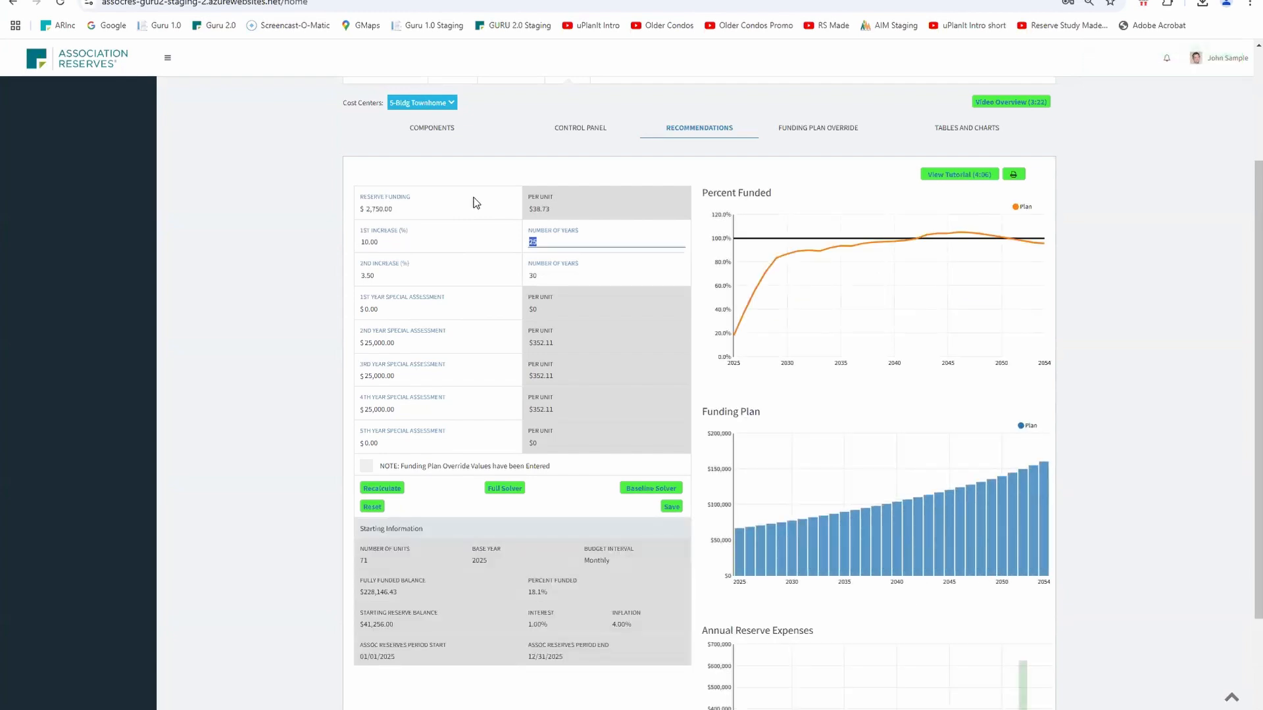
text(8)
key(Tab)
key(BackSpace)
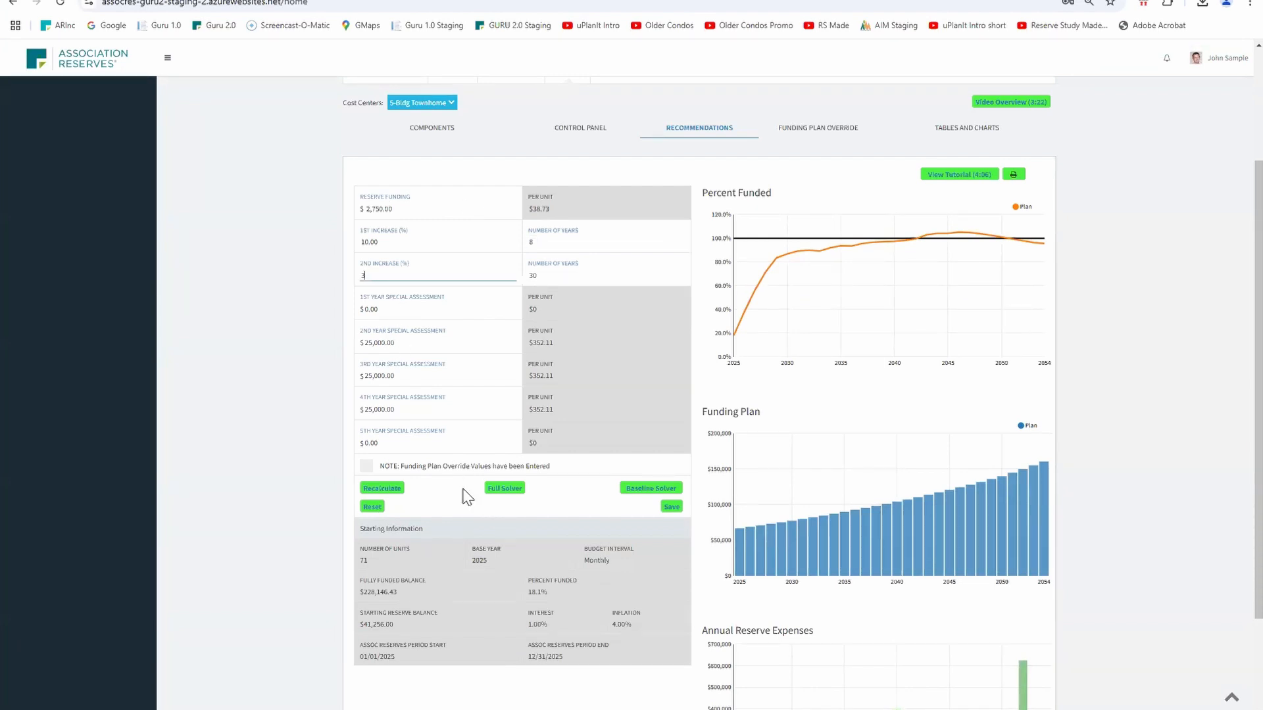
click(392, 490)
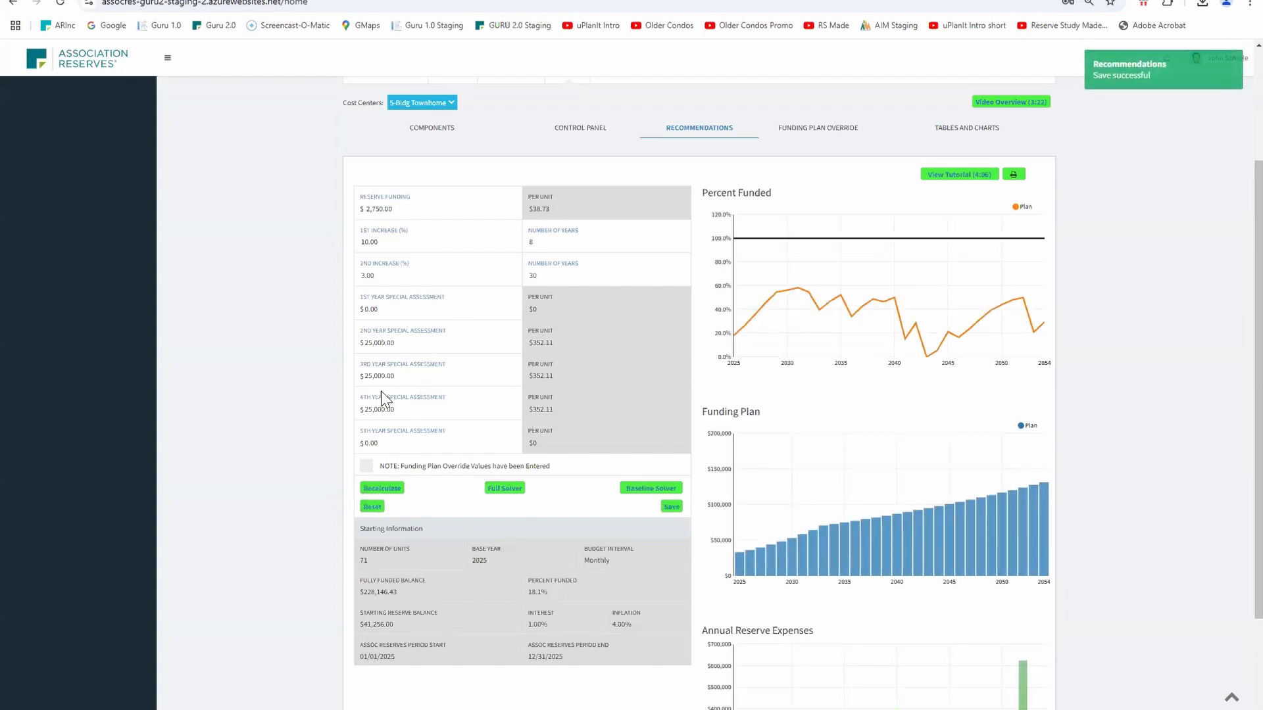
Set the 5th year special assessment to $25,000 and recalculate
click(372, 439)
text(25000)
key(Tab)
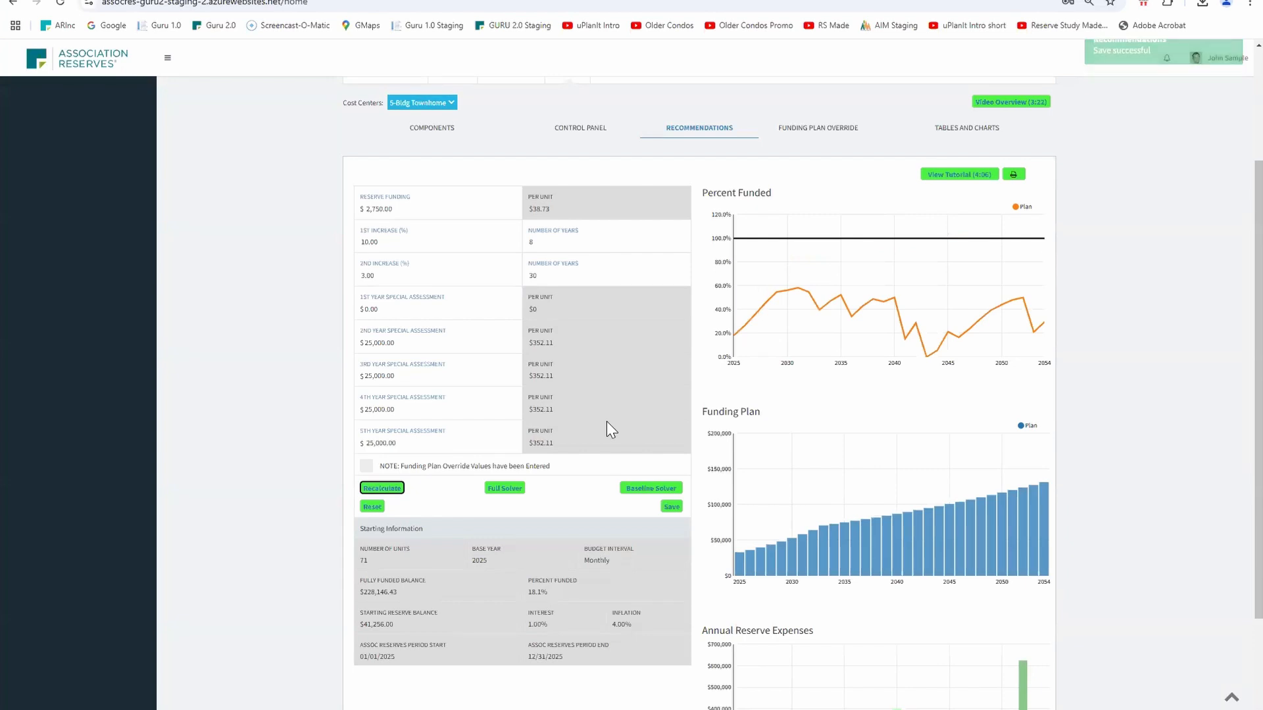
click(380, 490)
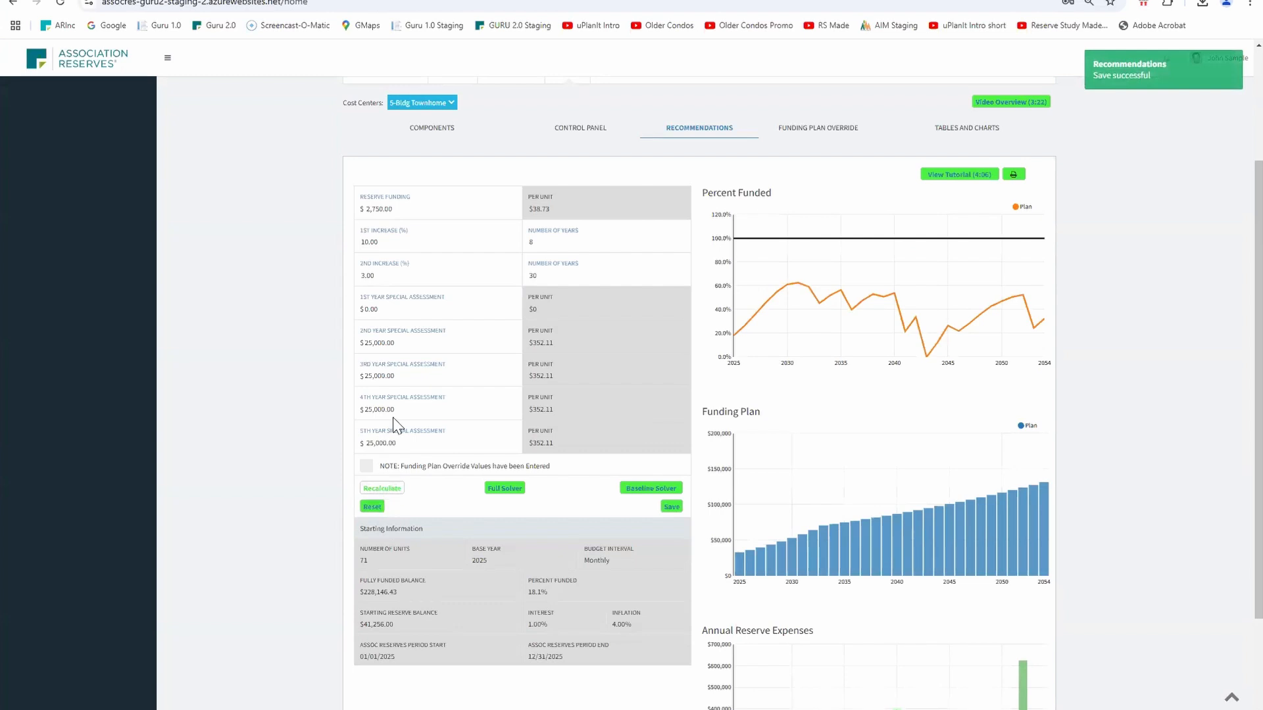
Set the 1st year special assessment to $25,000 and recalculate
click(397, 308)
text(25000)
key(Tab)
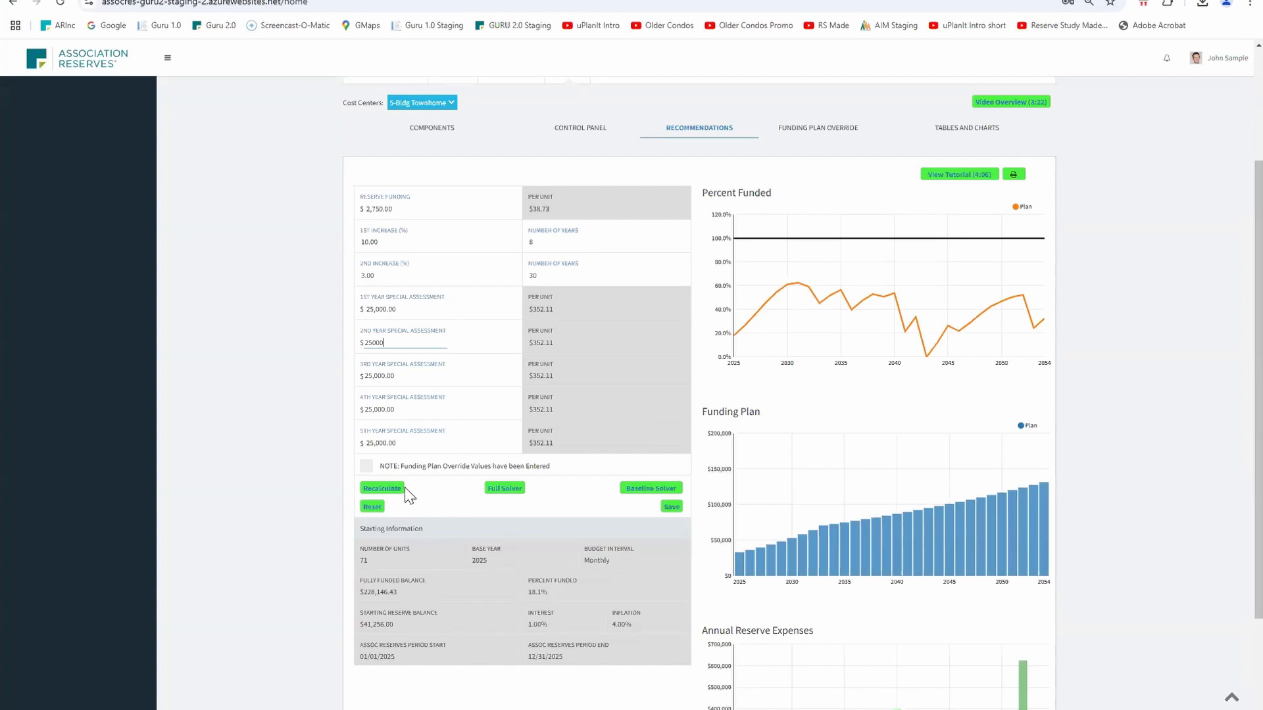
click(388, 488)
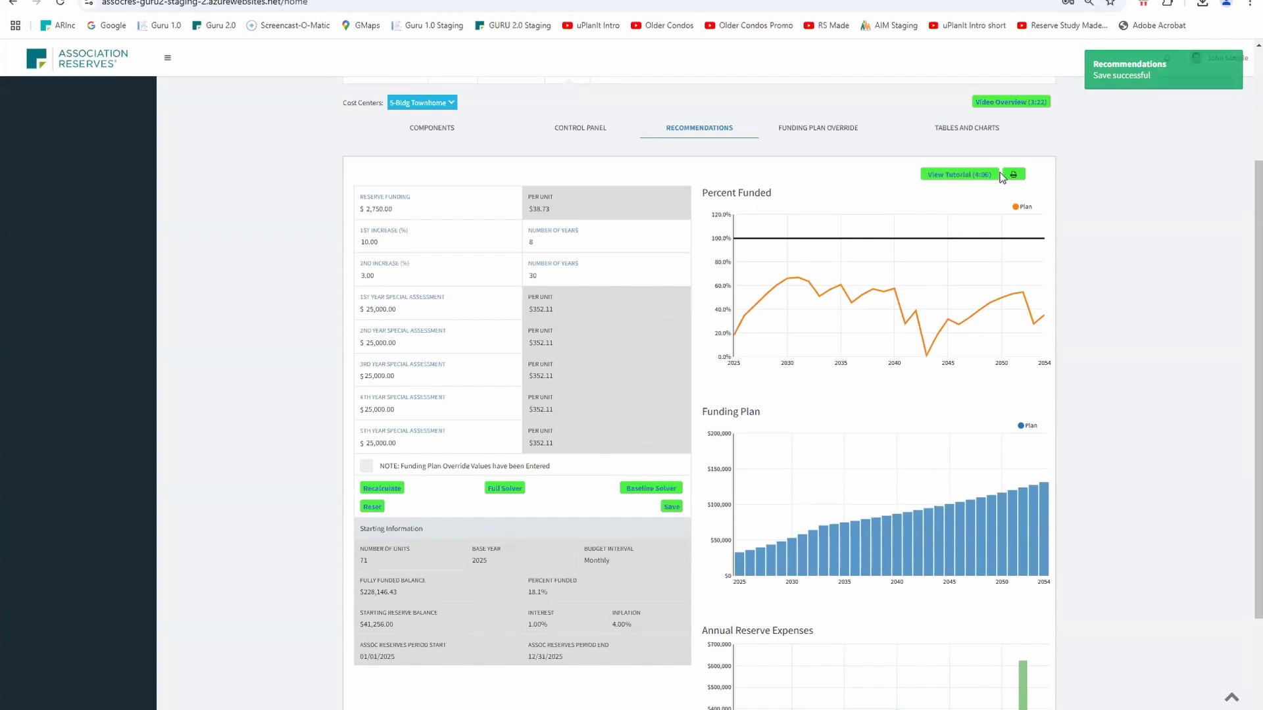
Open the 30-yr Summary (Standard) table in tables and charts
click(978, 131)
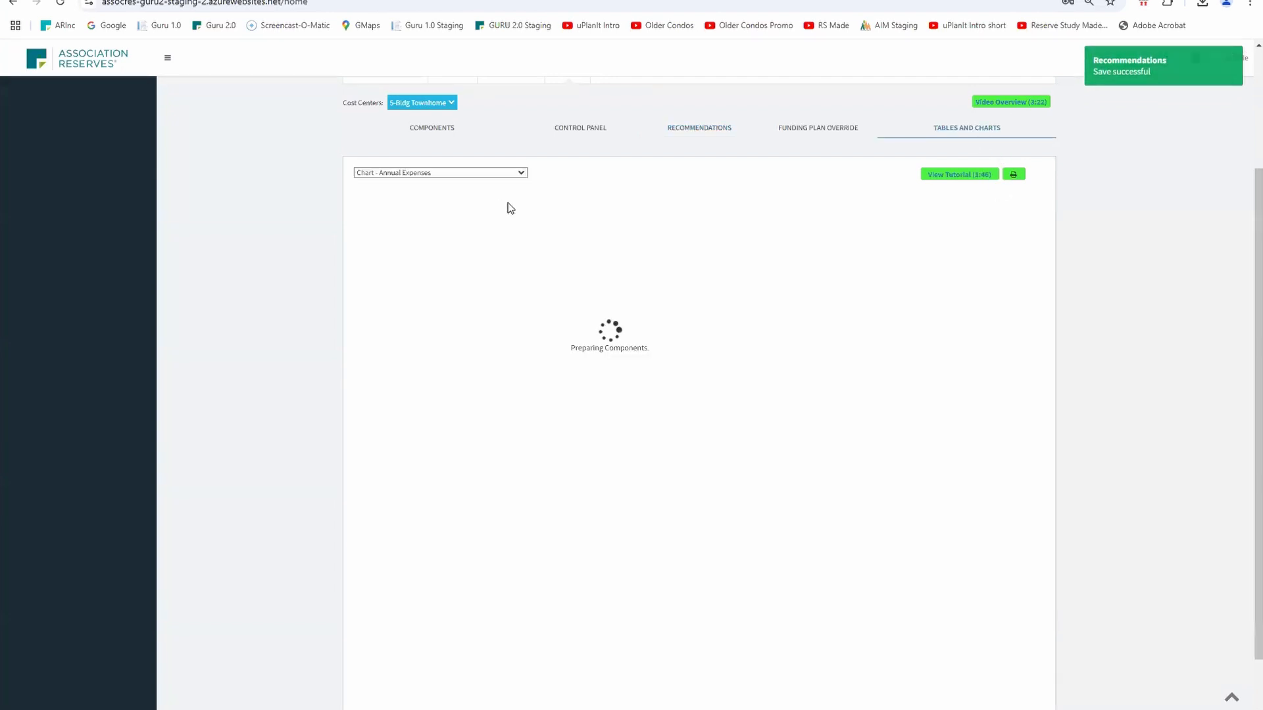
click(525, 172)
click(415, 454)
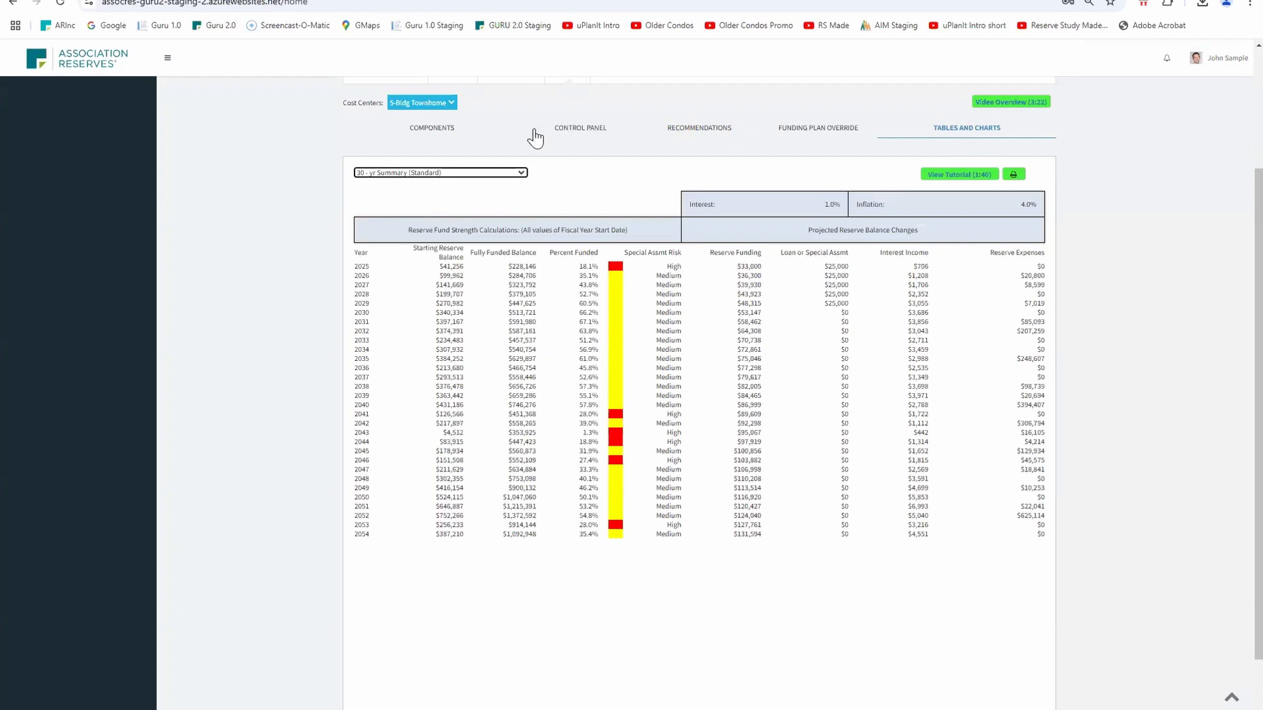
Review the recommendations charts with the five special assessments
click(684, 131)
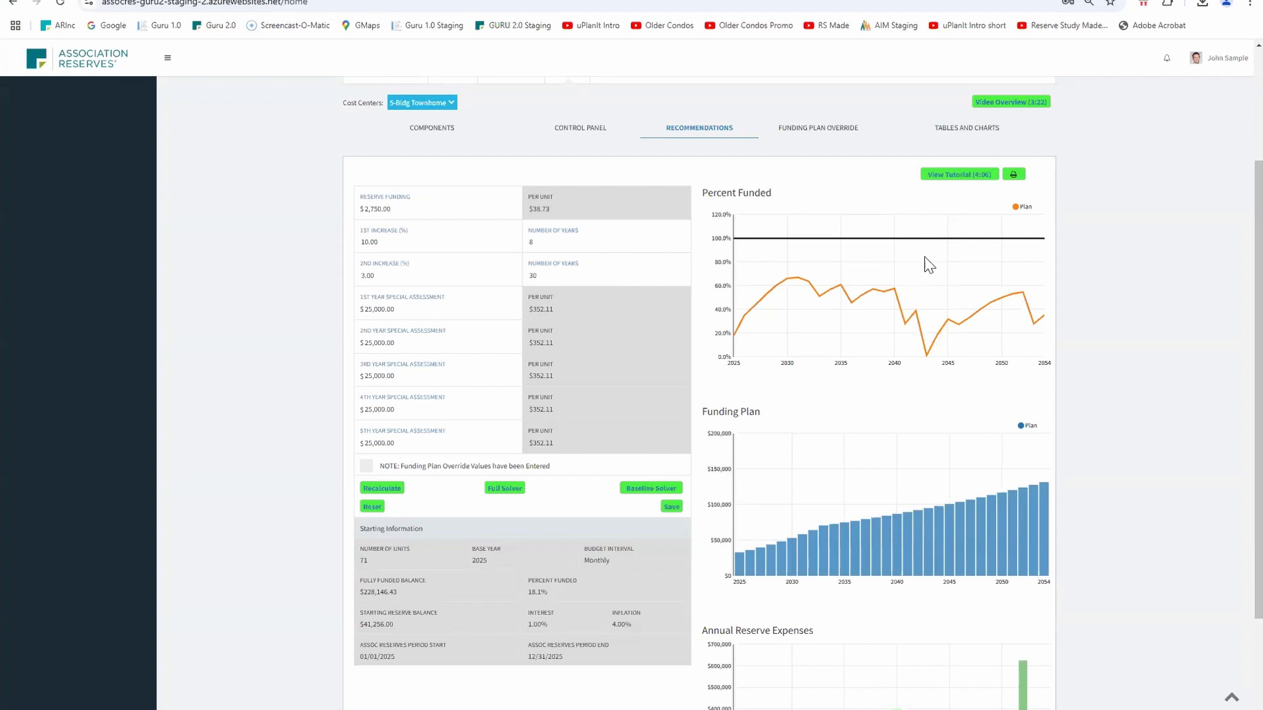
scroll(926, 383, down, 2)
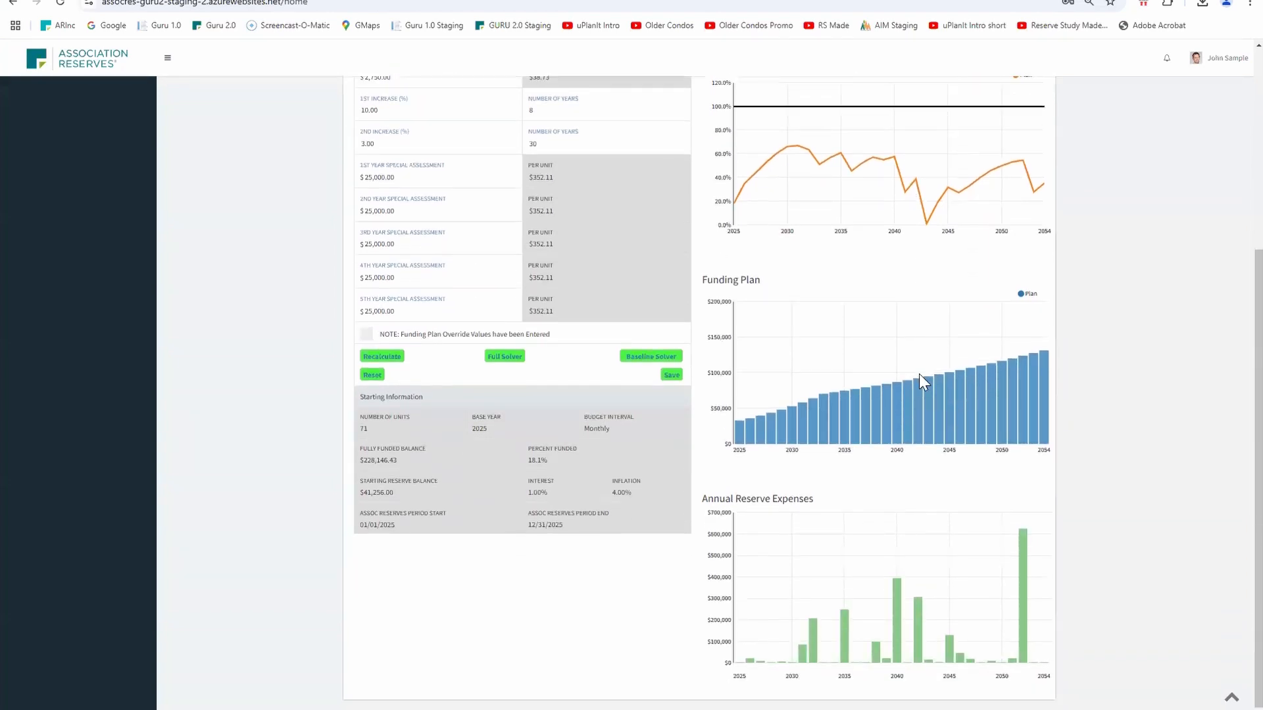
scroll(921, 378, up, 2)
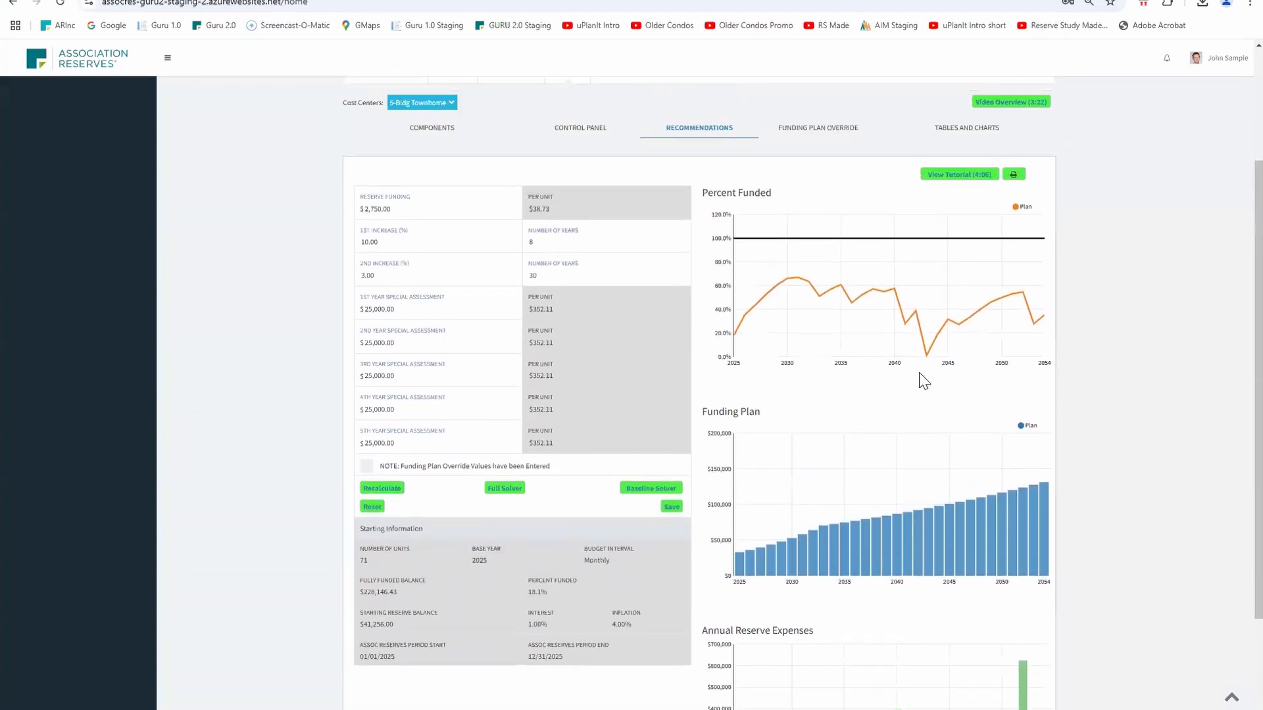
Export the component list to an .xlsx file and return to the recommendations
click(410, 126)
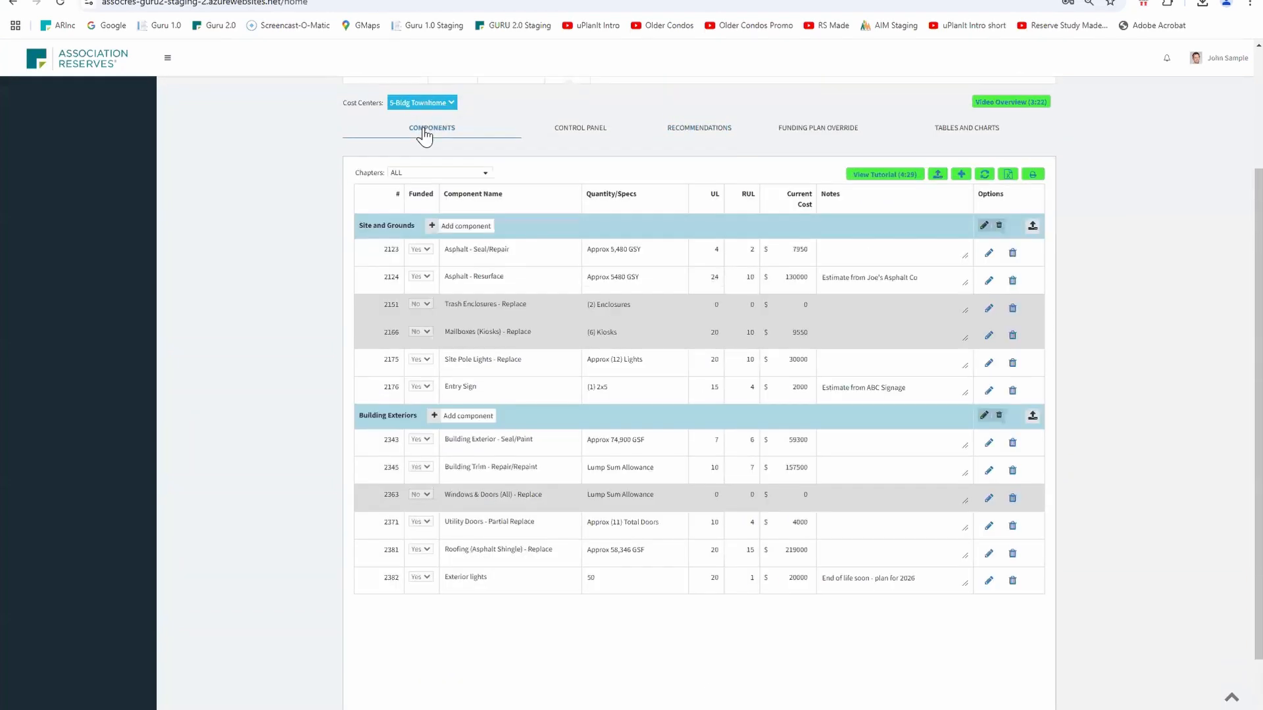
click(1007, 175)
click(1009, 179)
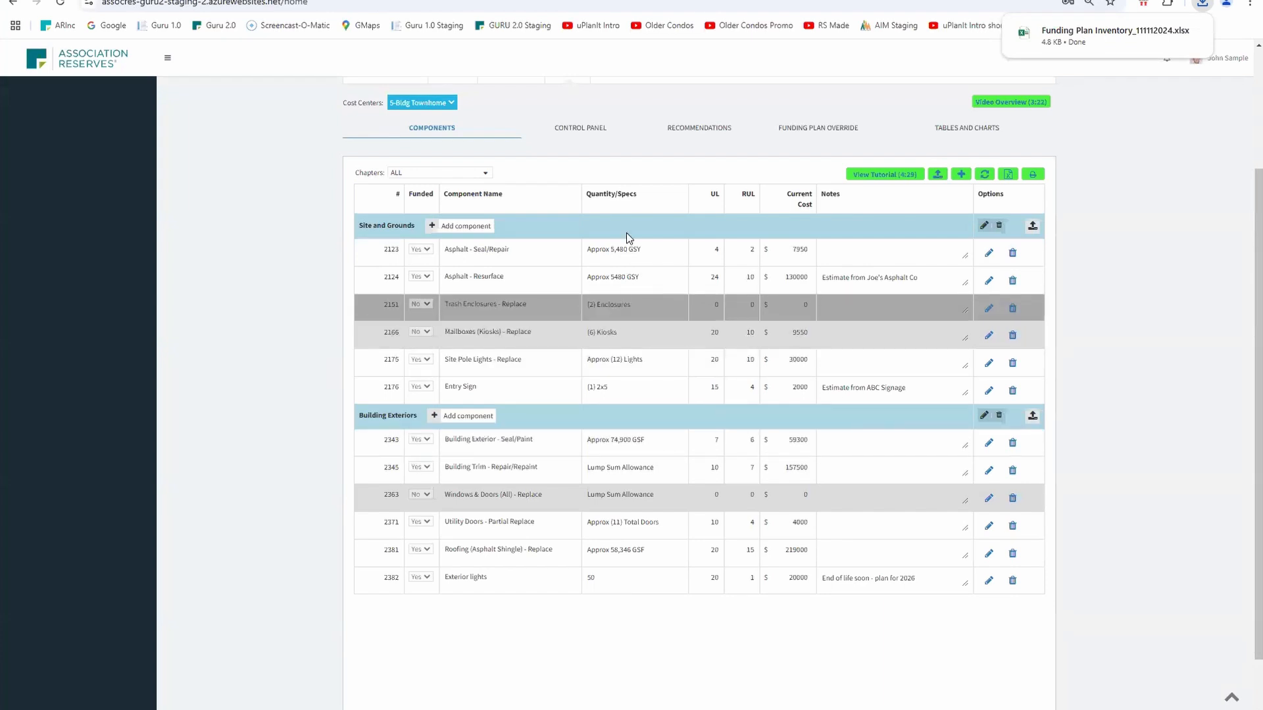
click(692, 138)
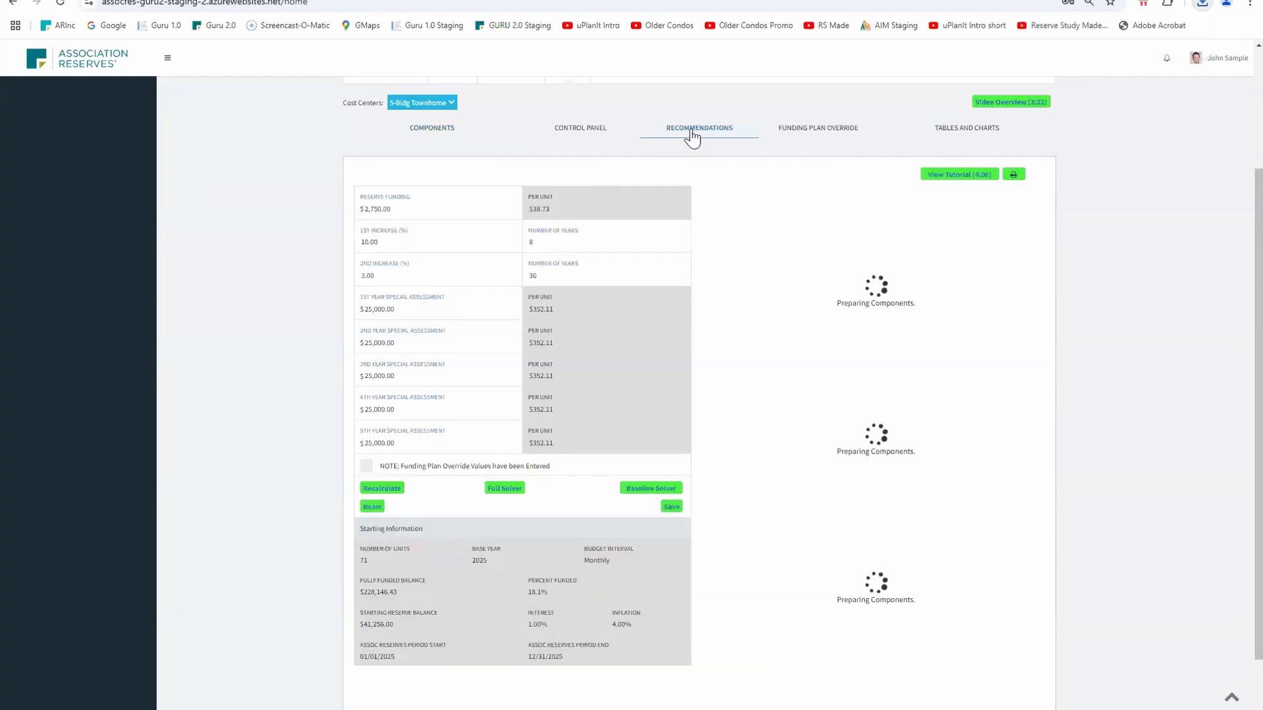